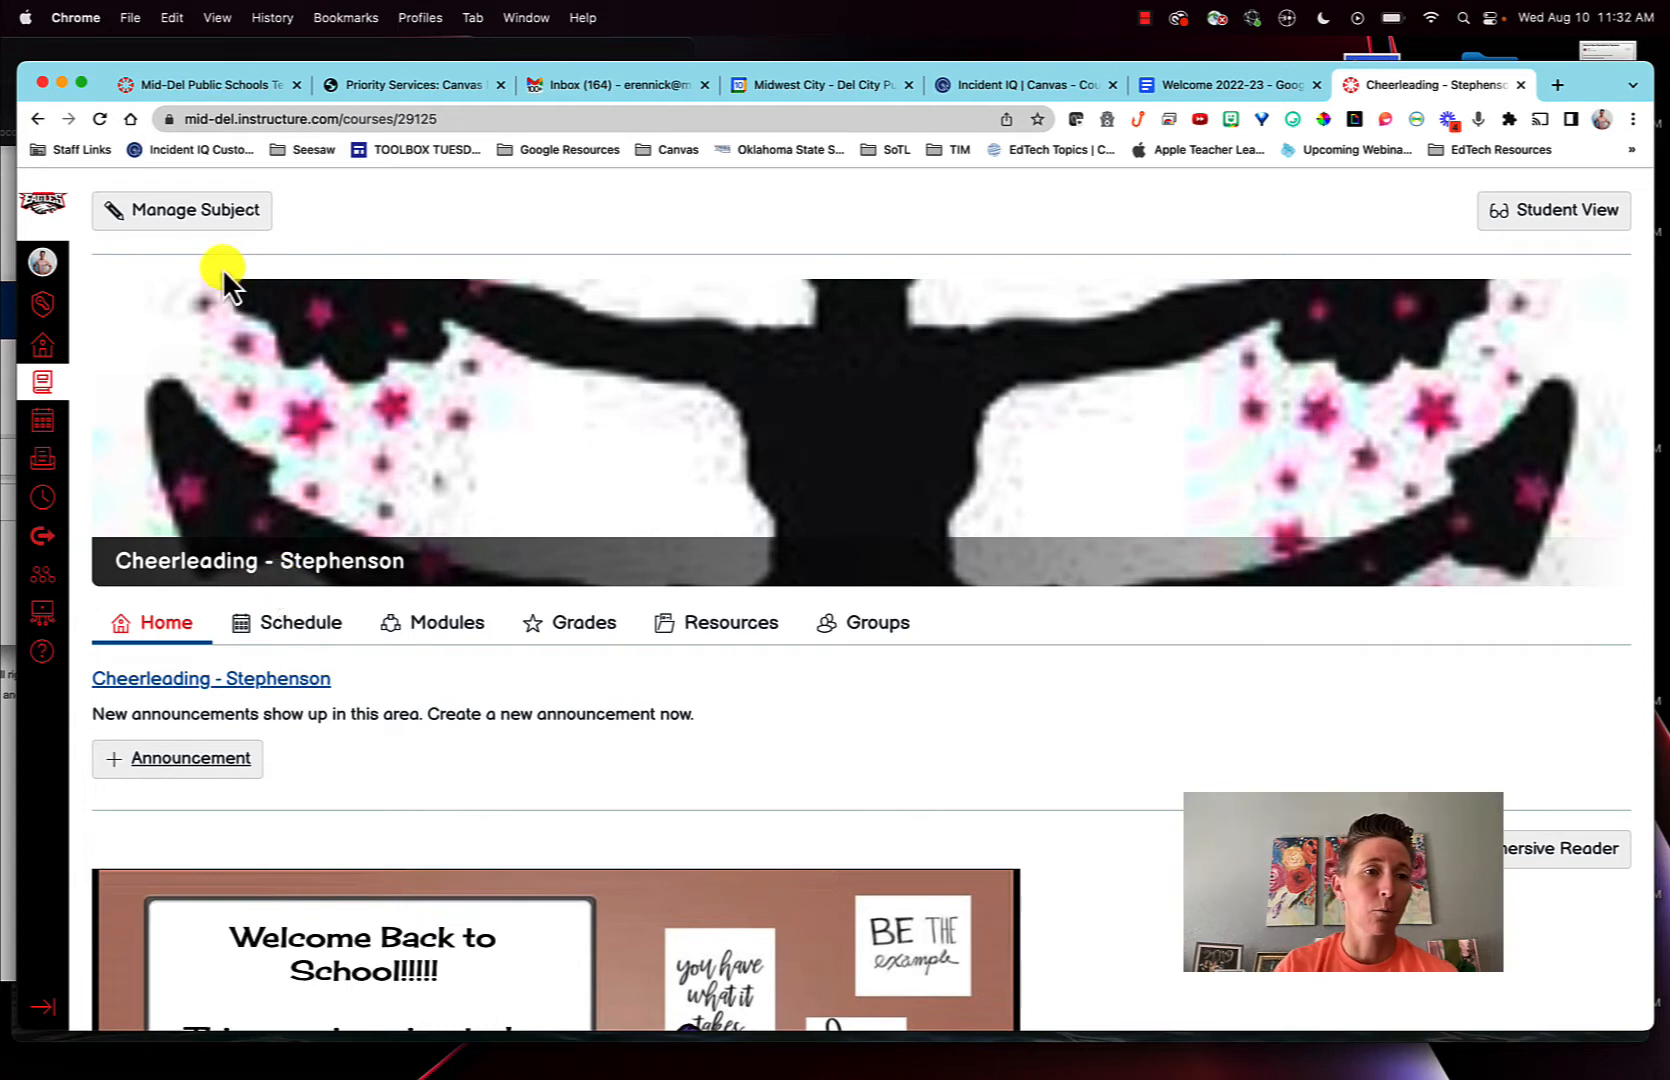
- Add an assignment group named Classwork on the Cheerleading course's assignments page
click(185, 224)
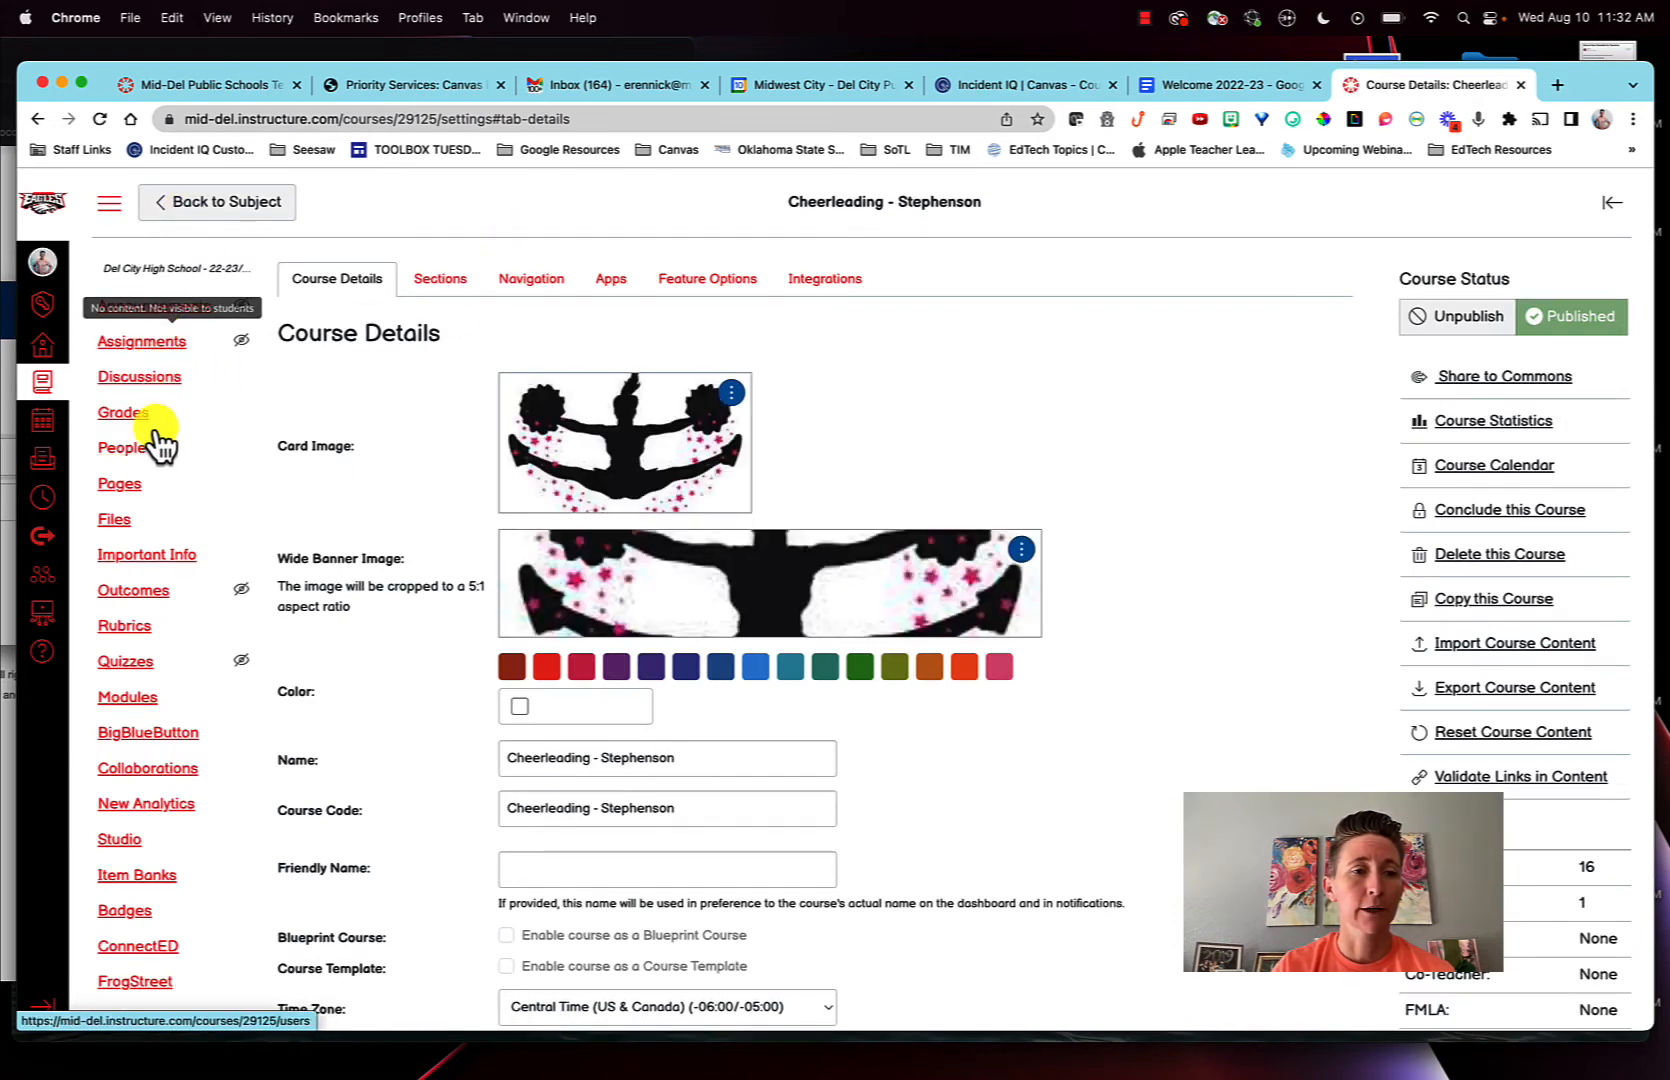
click(143, 343)
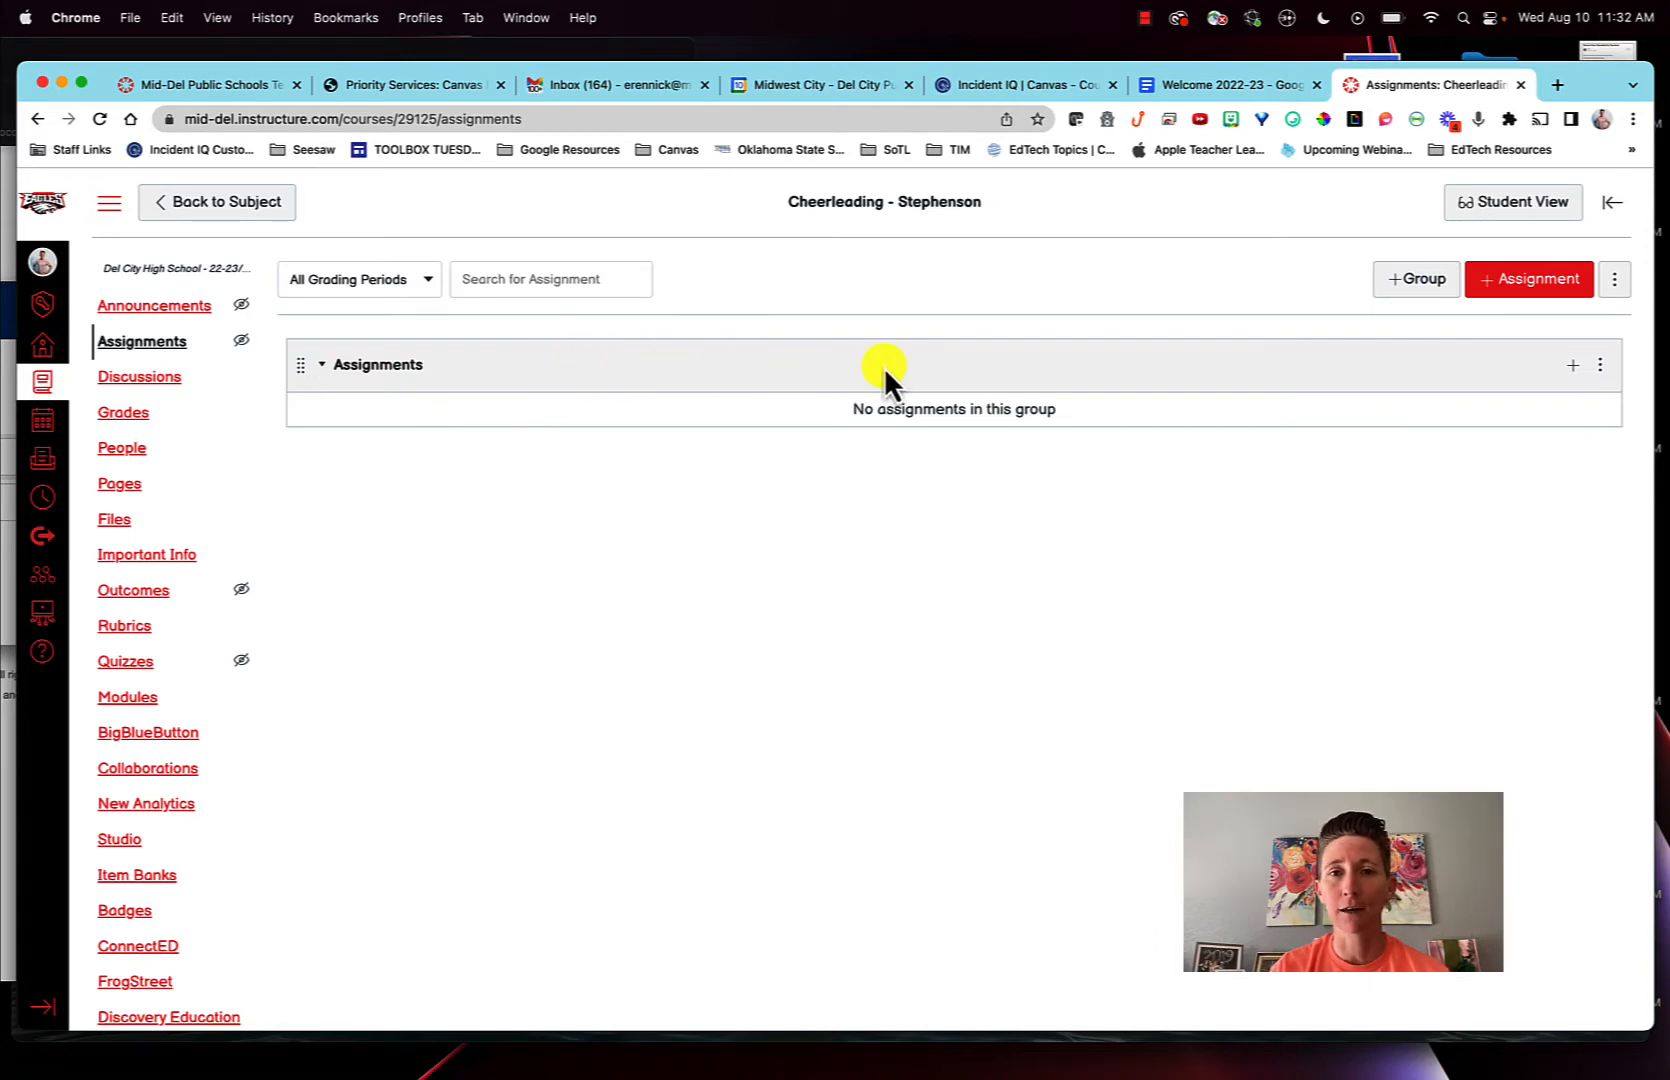
click(1397, 281)
click(902, 576)
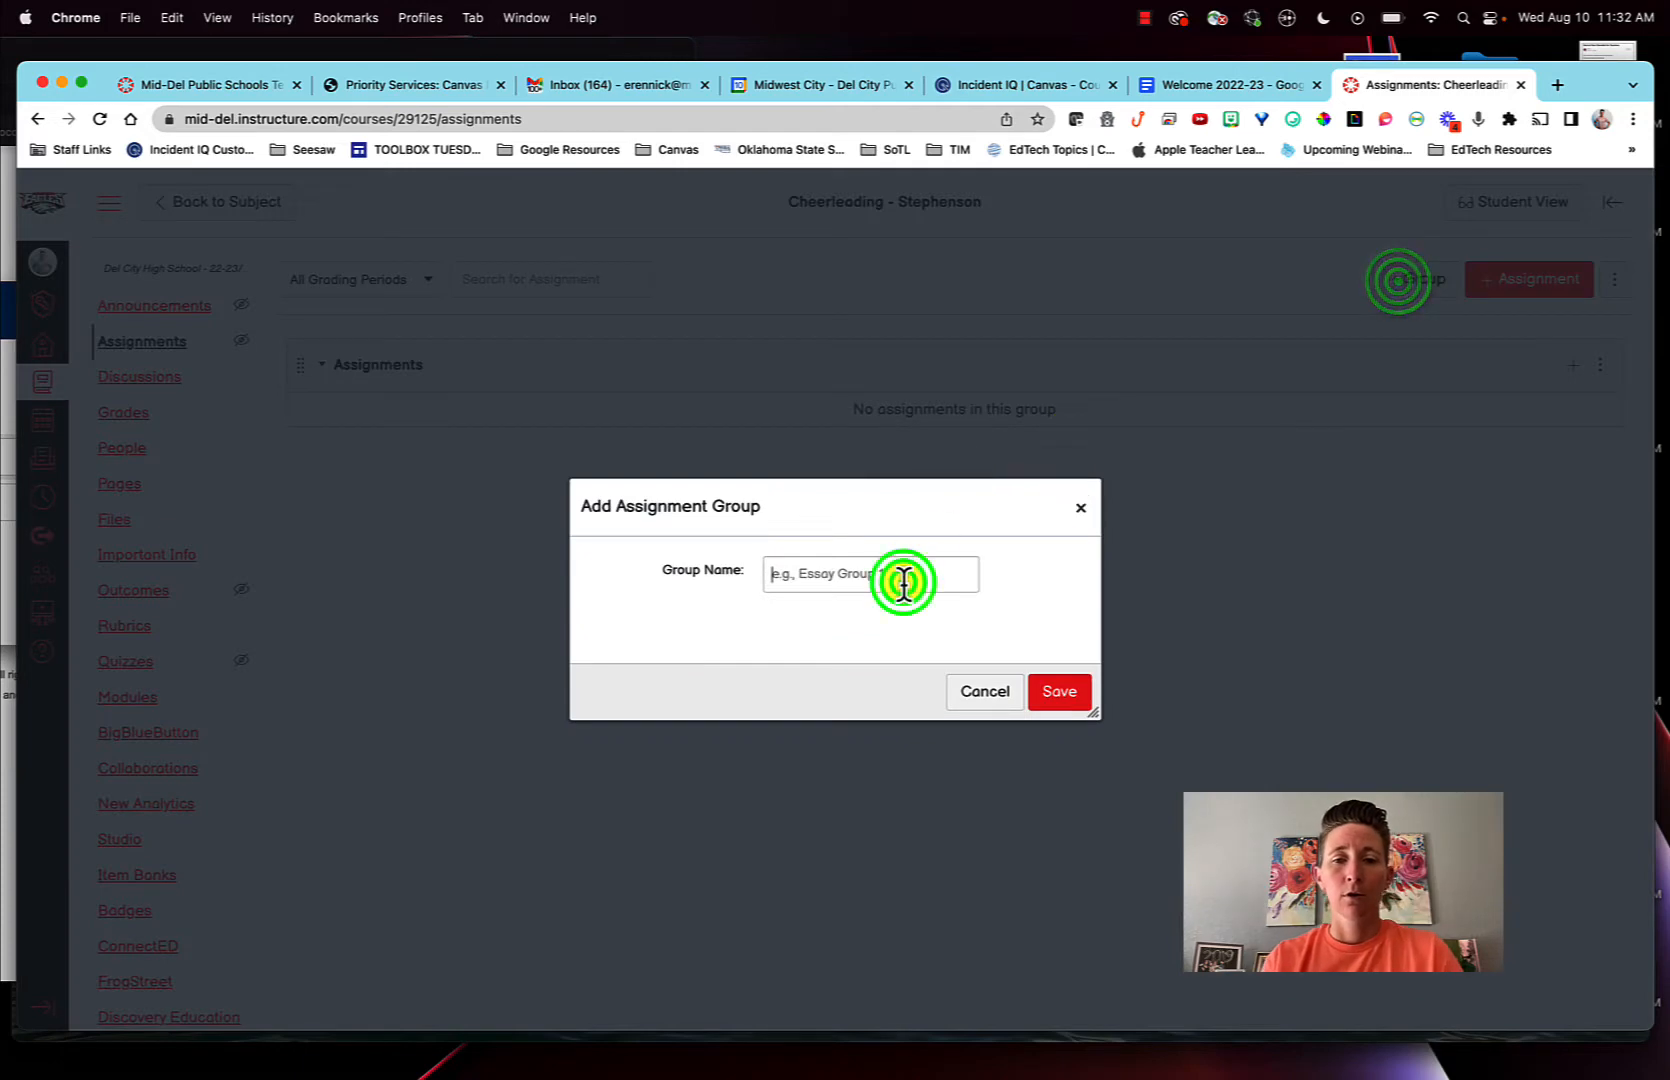
text(Classr)
key(BackSpace)
text(work)
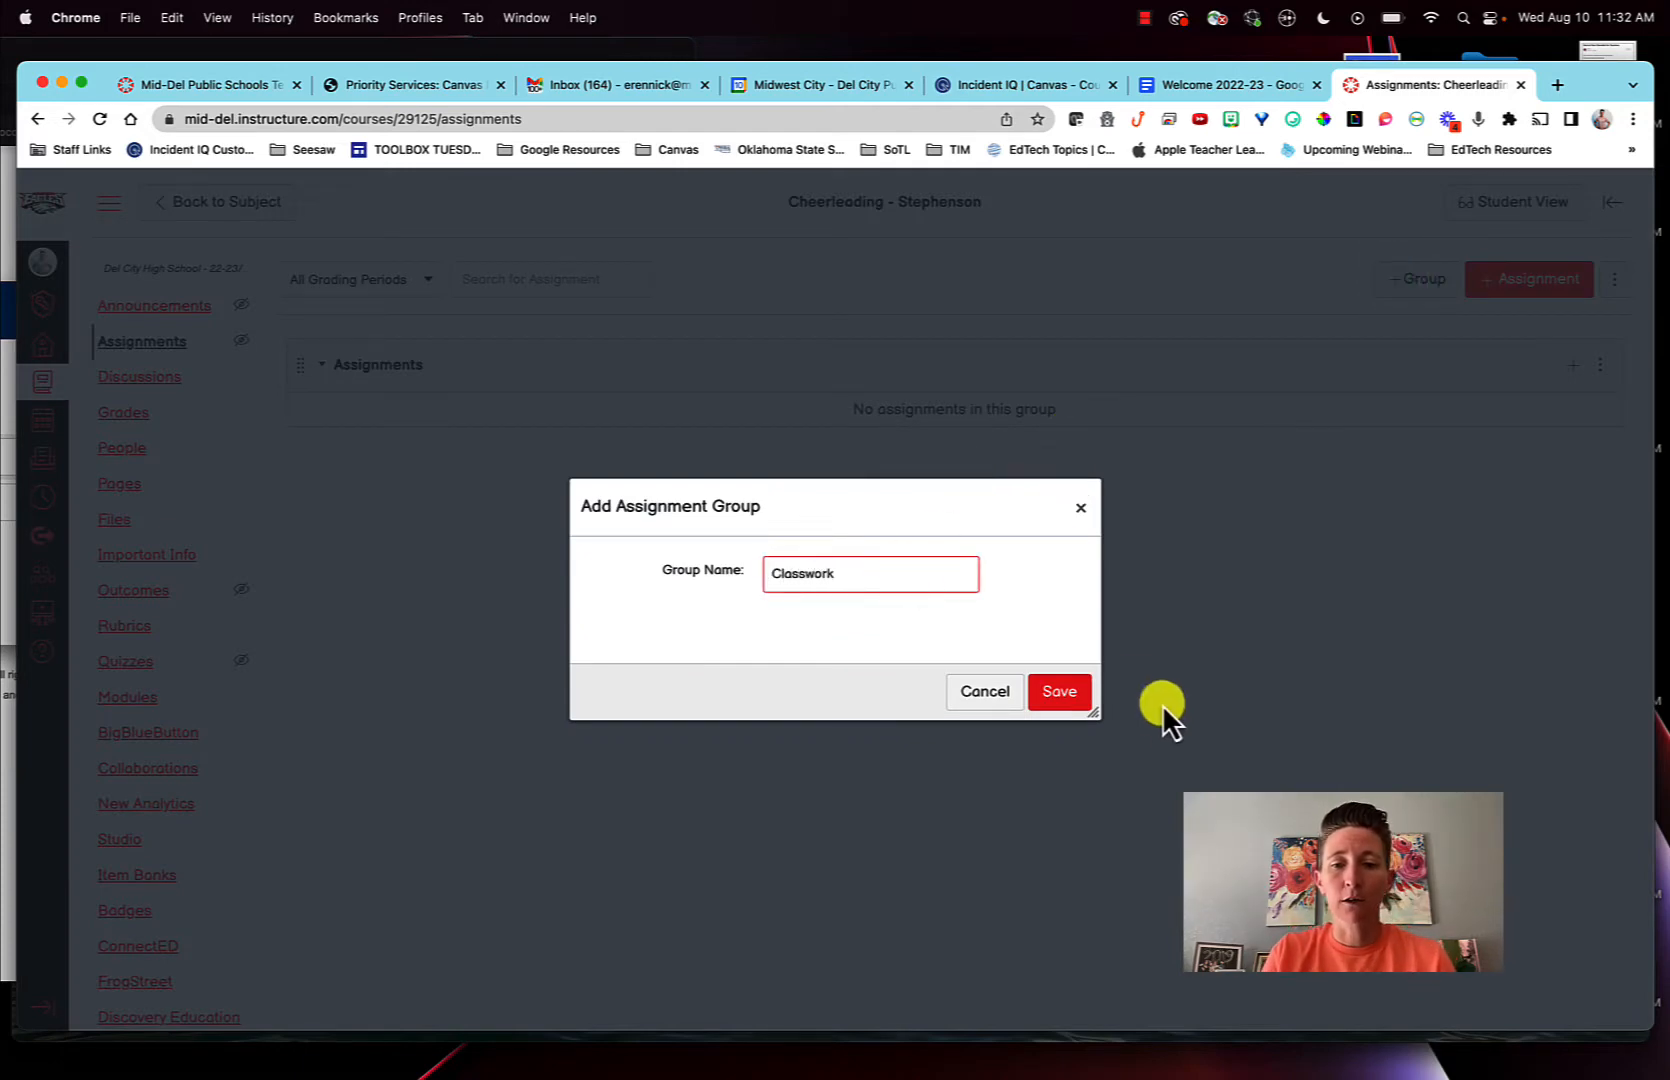
click(1076, 703)
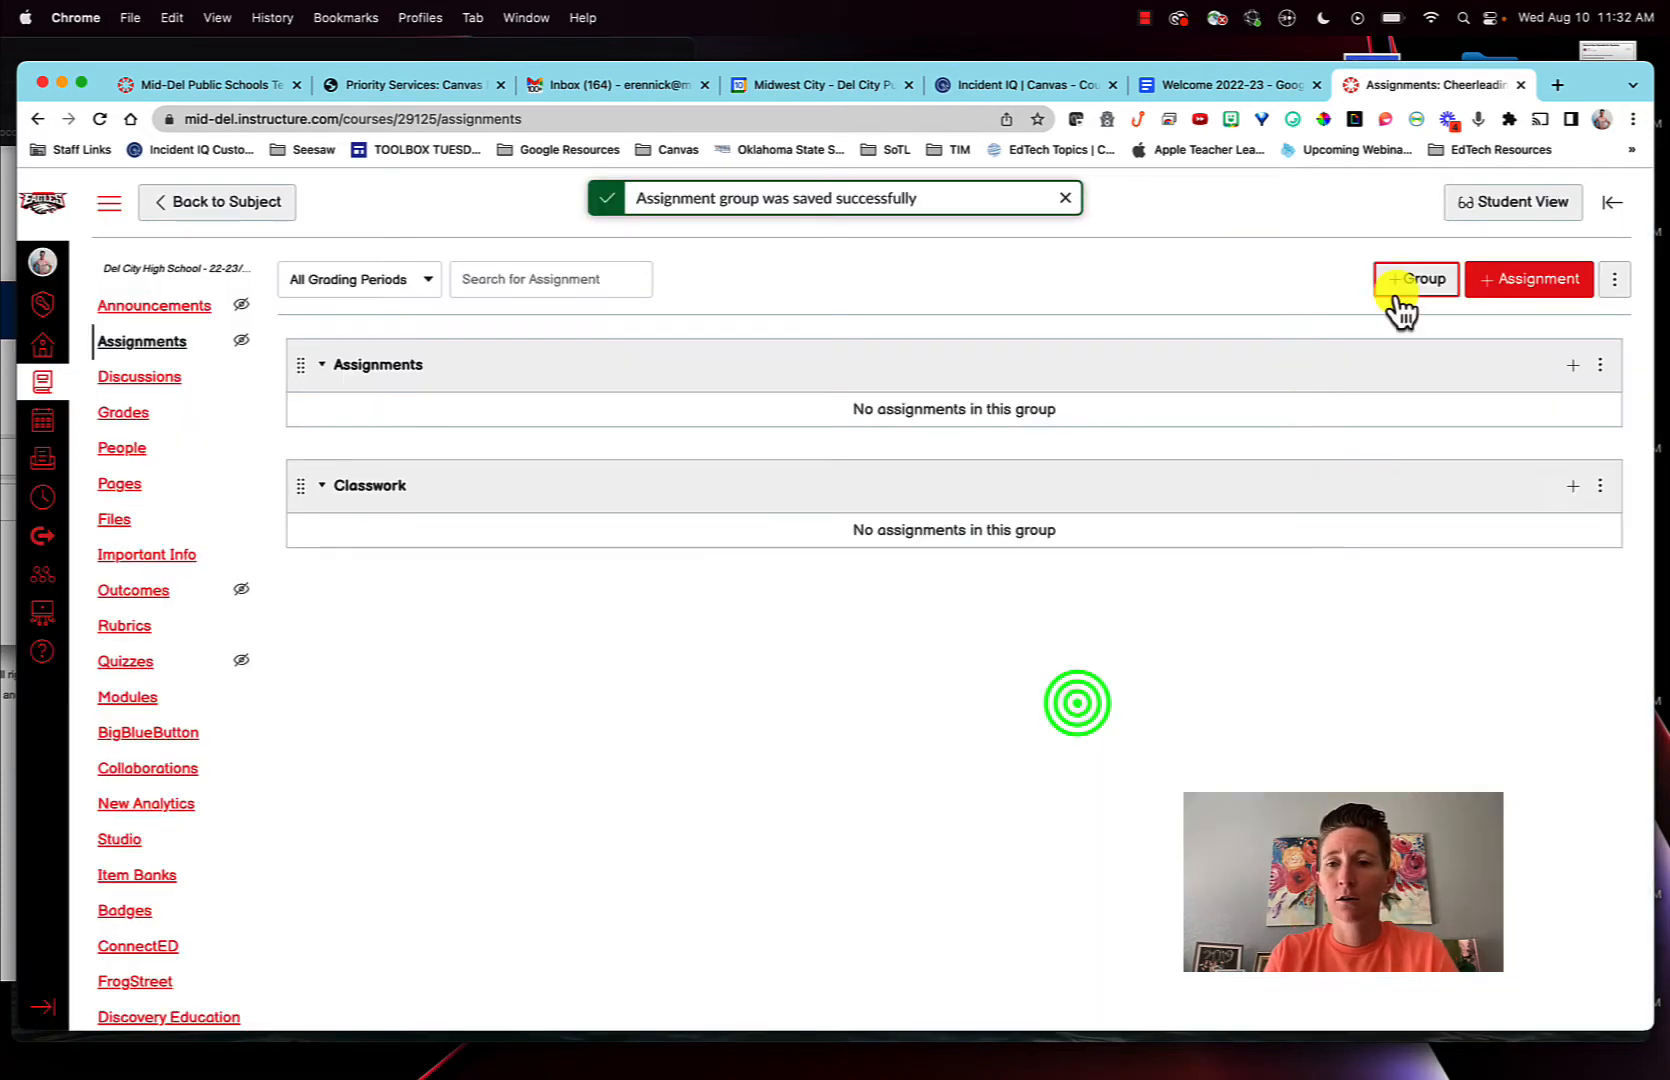
- Add an assignment group named Test to the course
click(1410, 280)
click(874, 583)
text(Test)
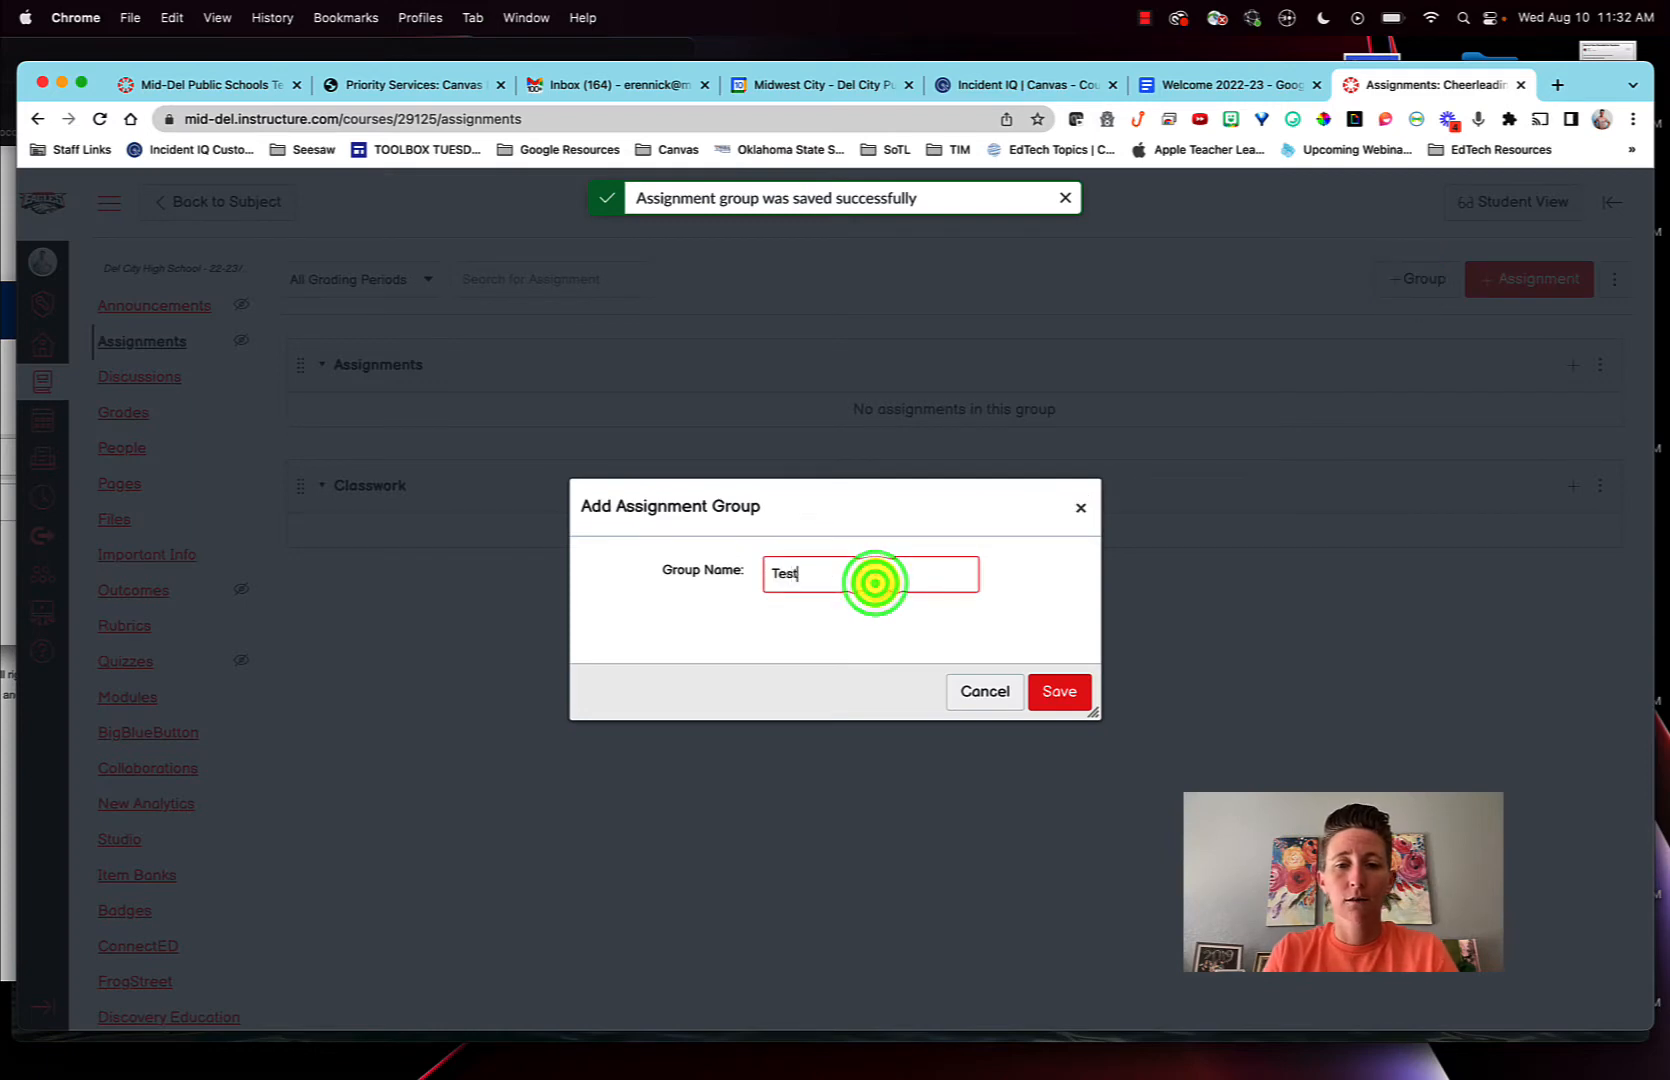
click(1062, 692)
- Add an assignment group named Quiz to the course
click(1396, 285)
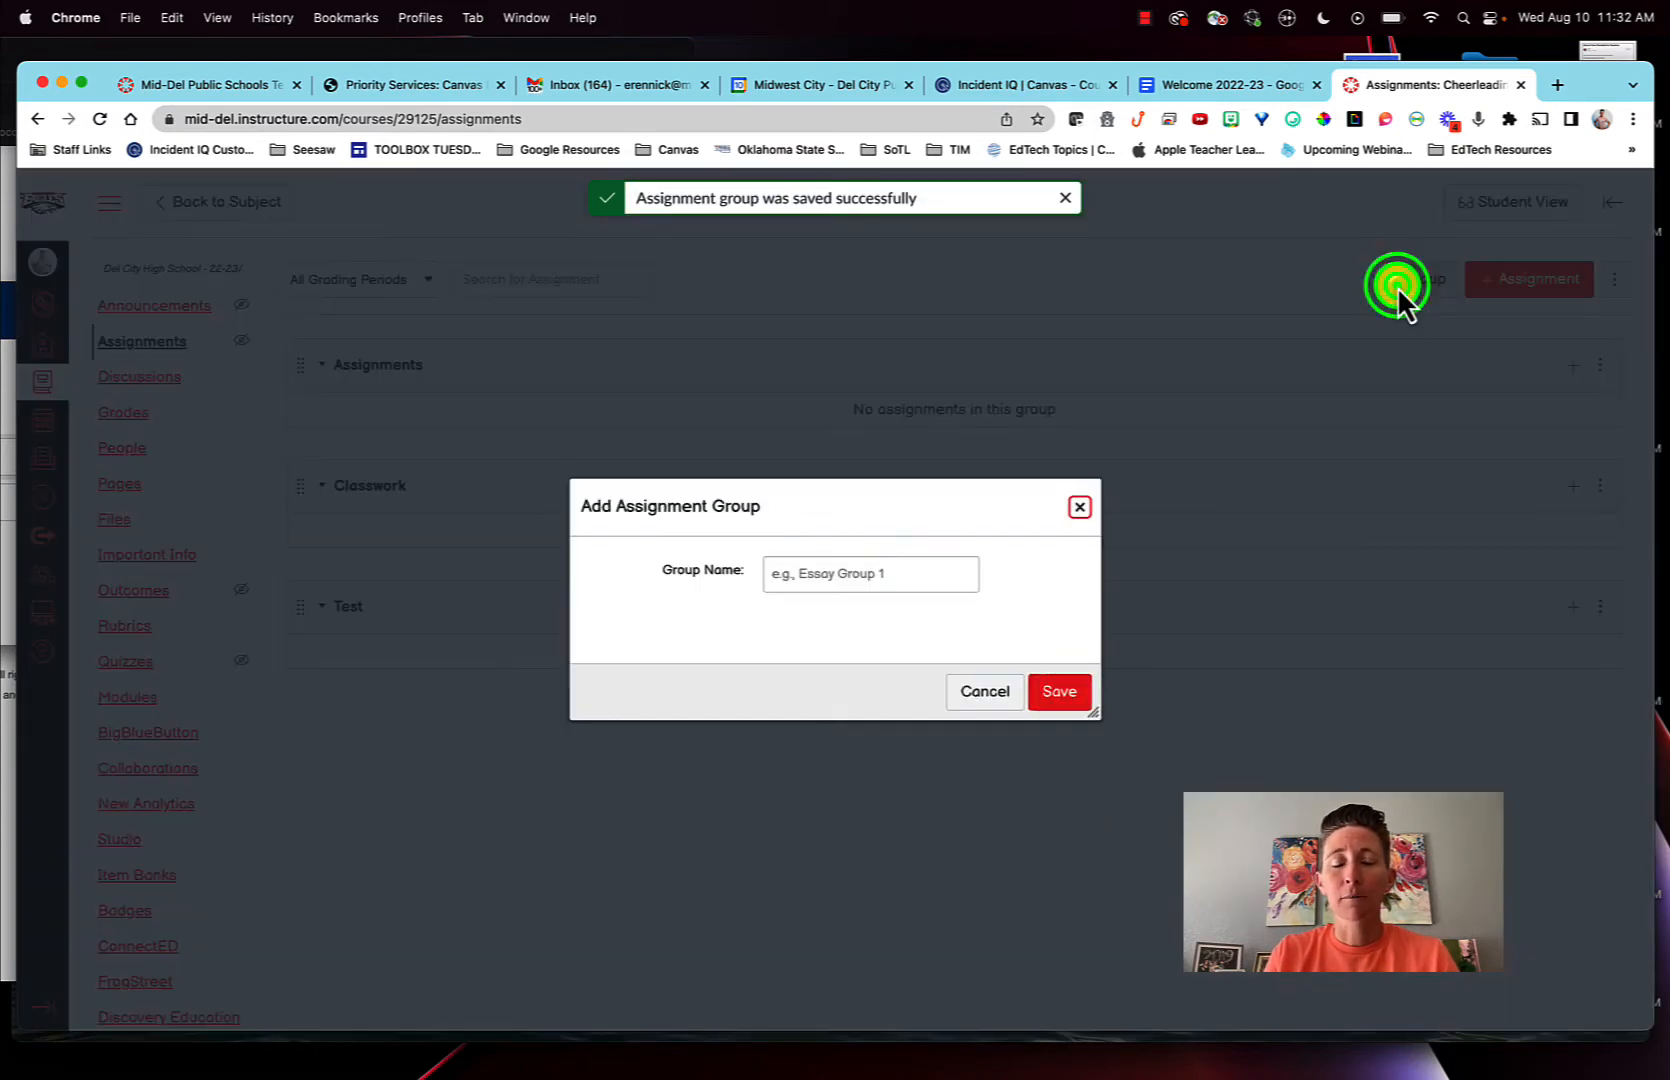
click(914, 576)
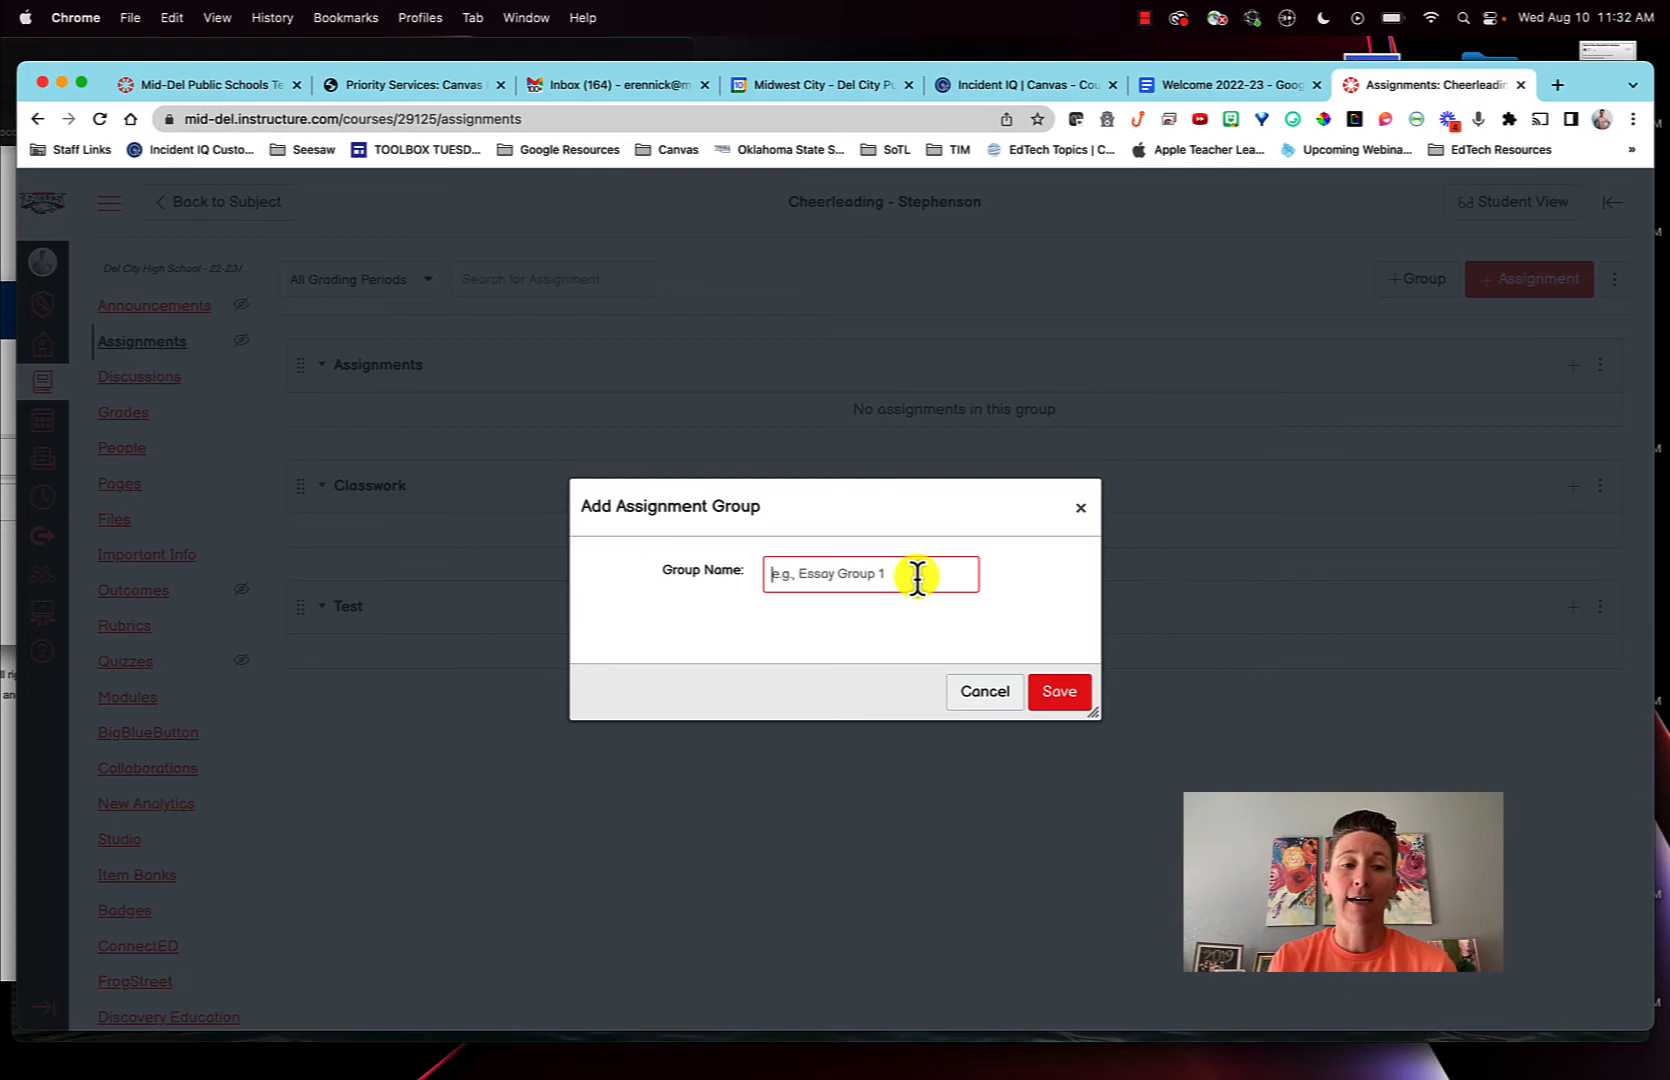
text(Quiz)
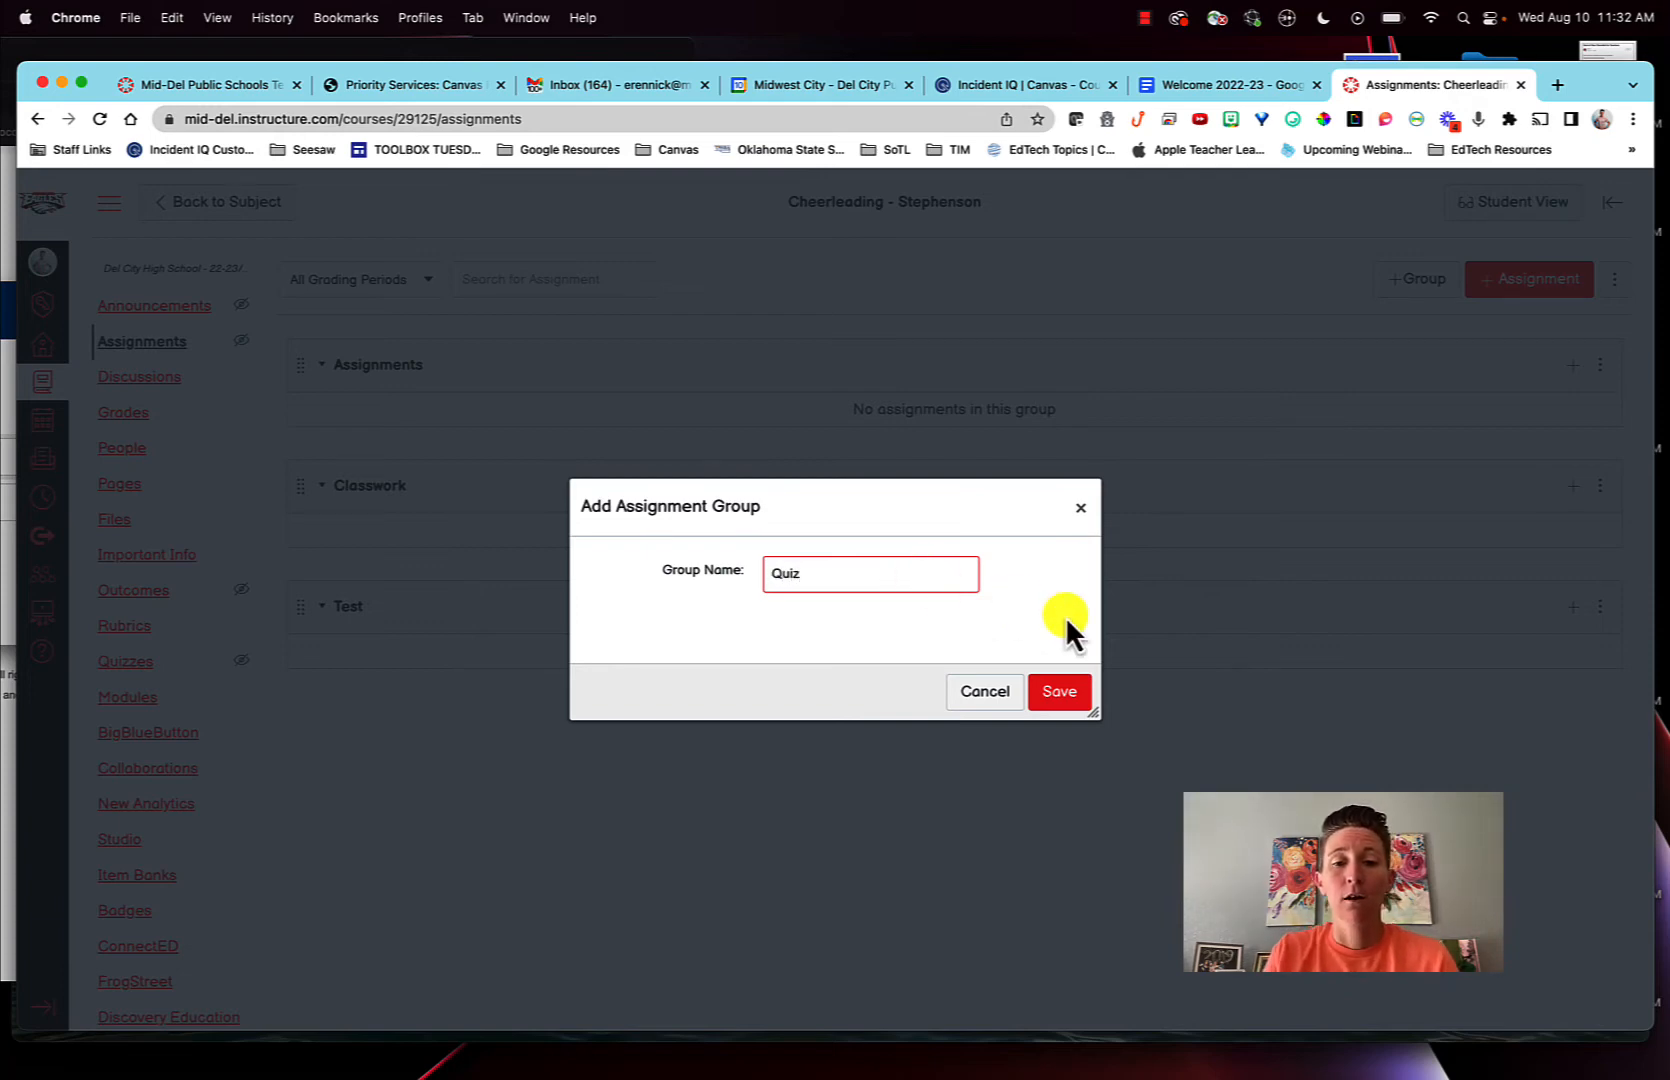
click(1066, 686)
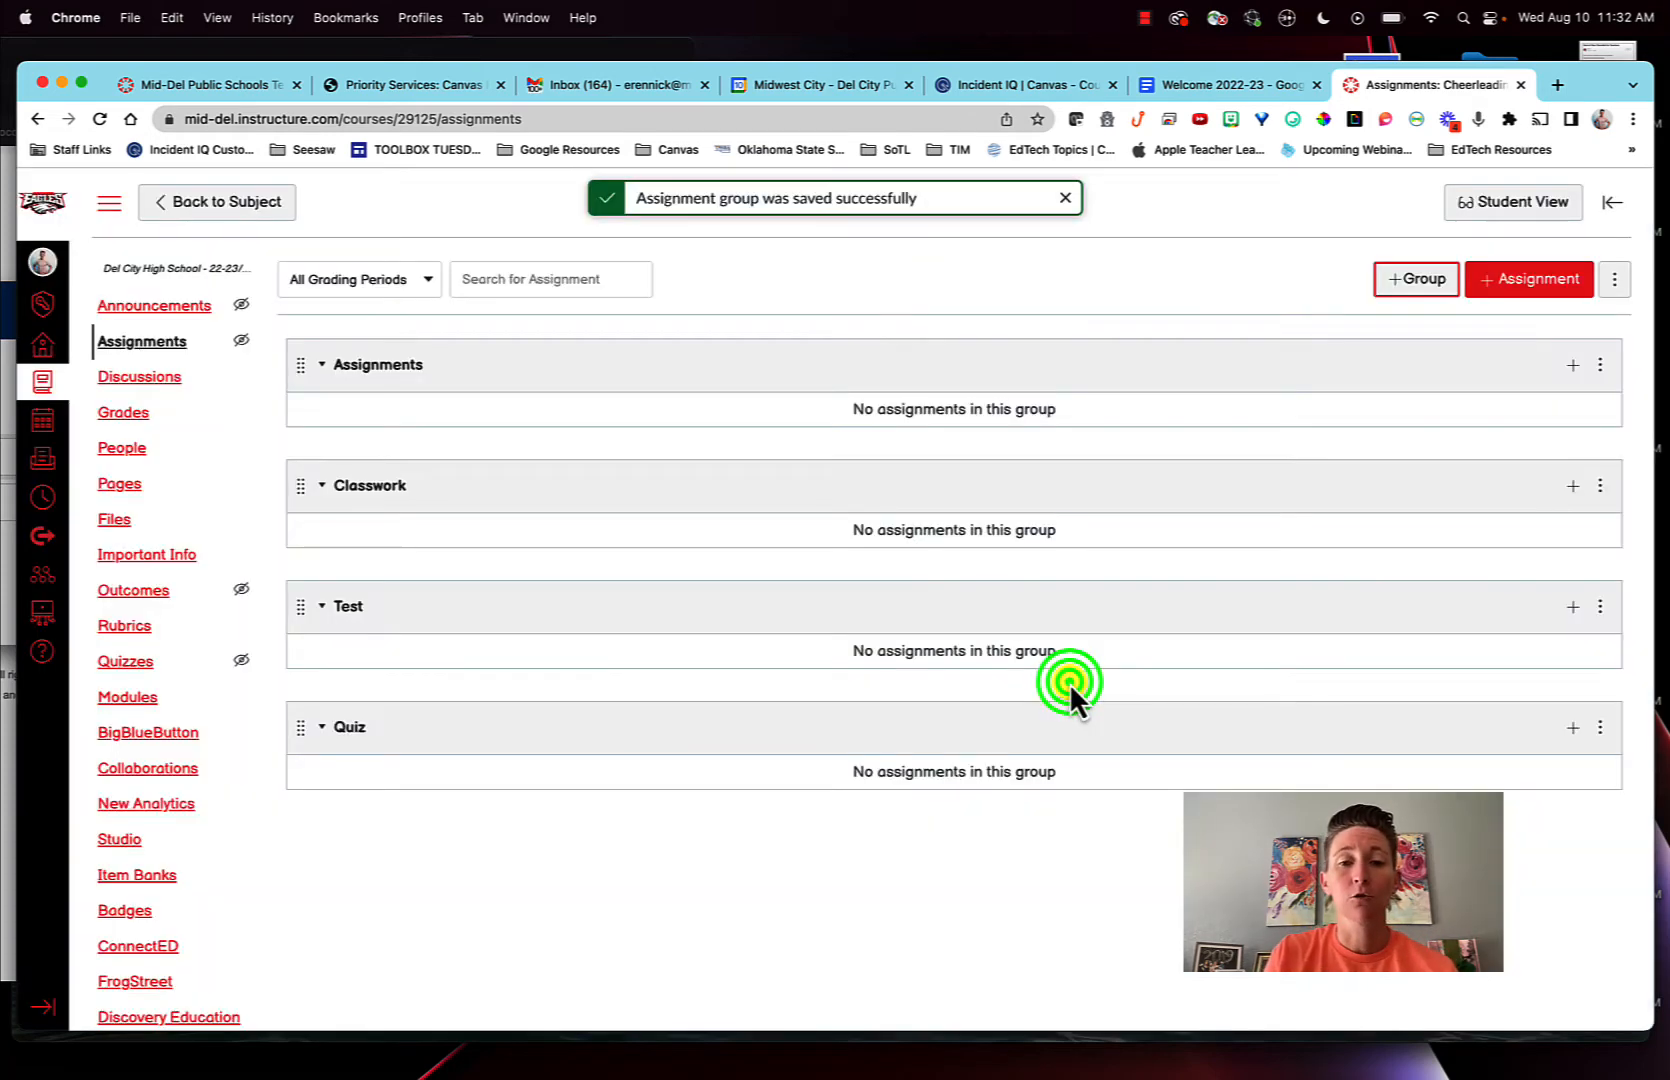
- Add an assignment group named Project to the course
click(1405, 281)
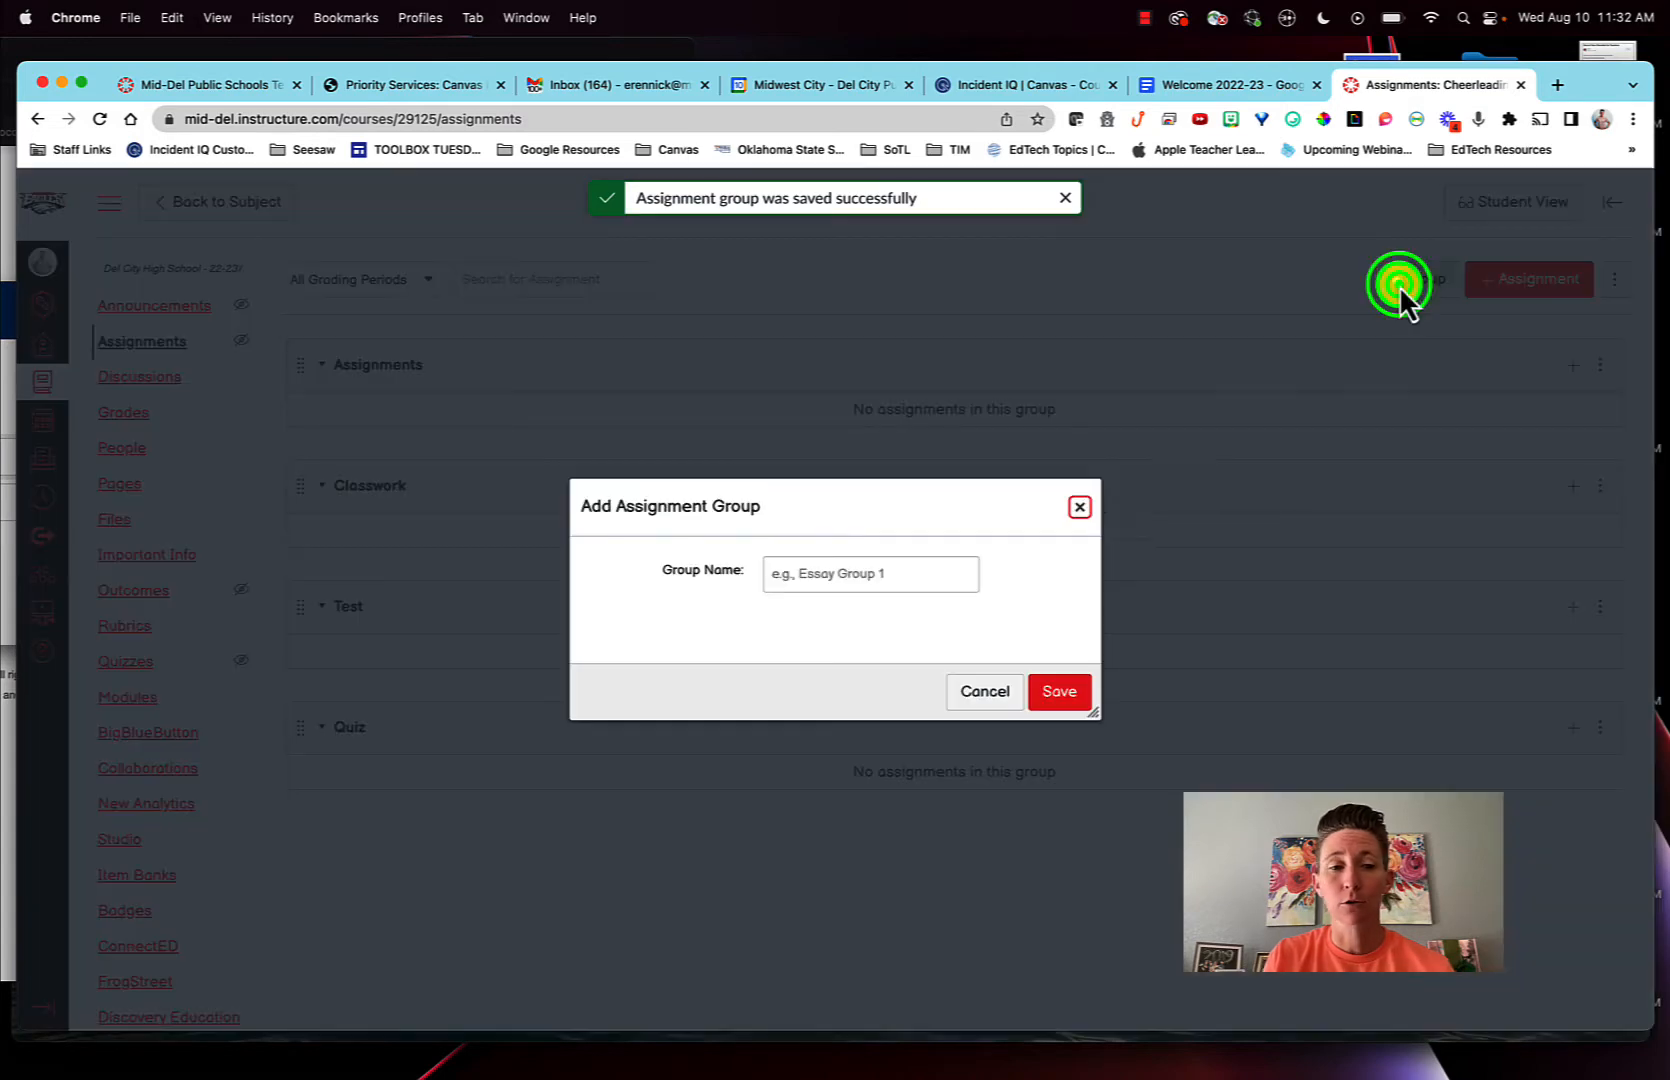
click(930, 567)
text(Project)
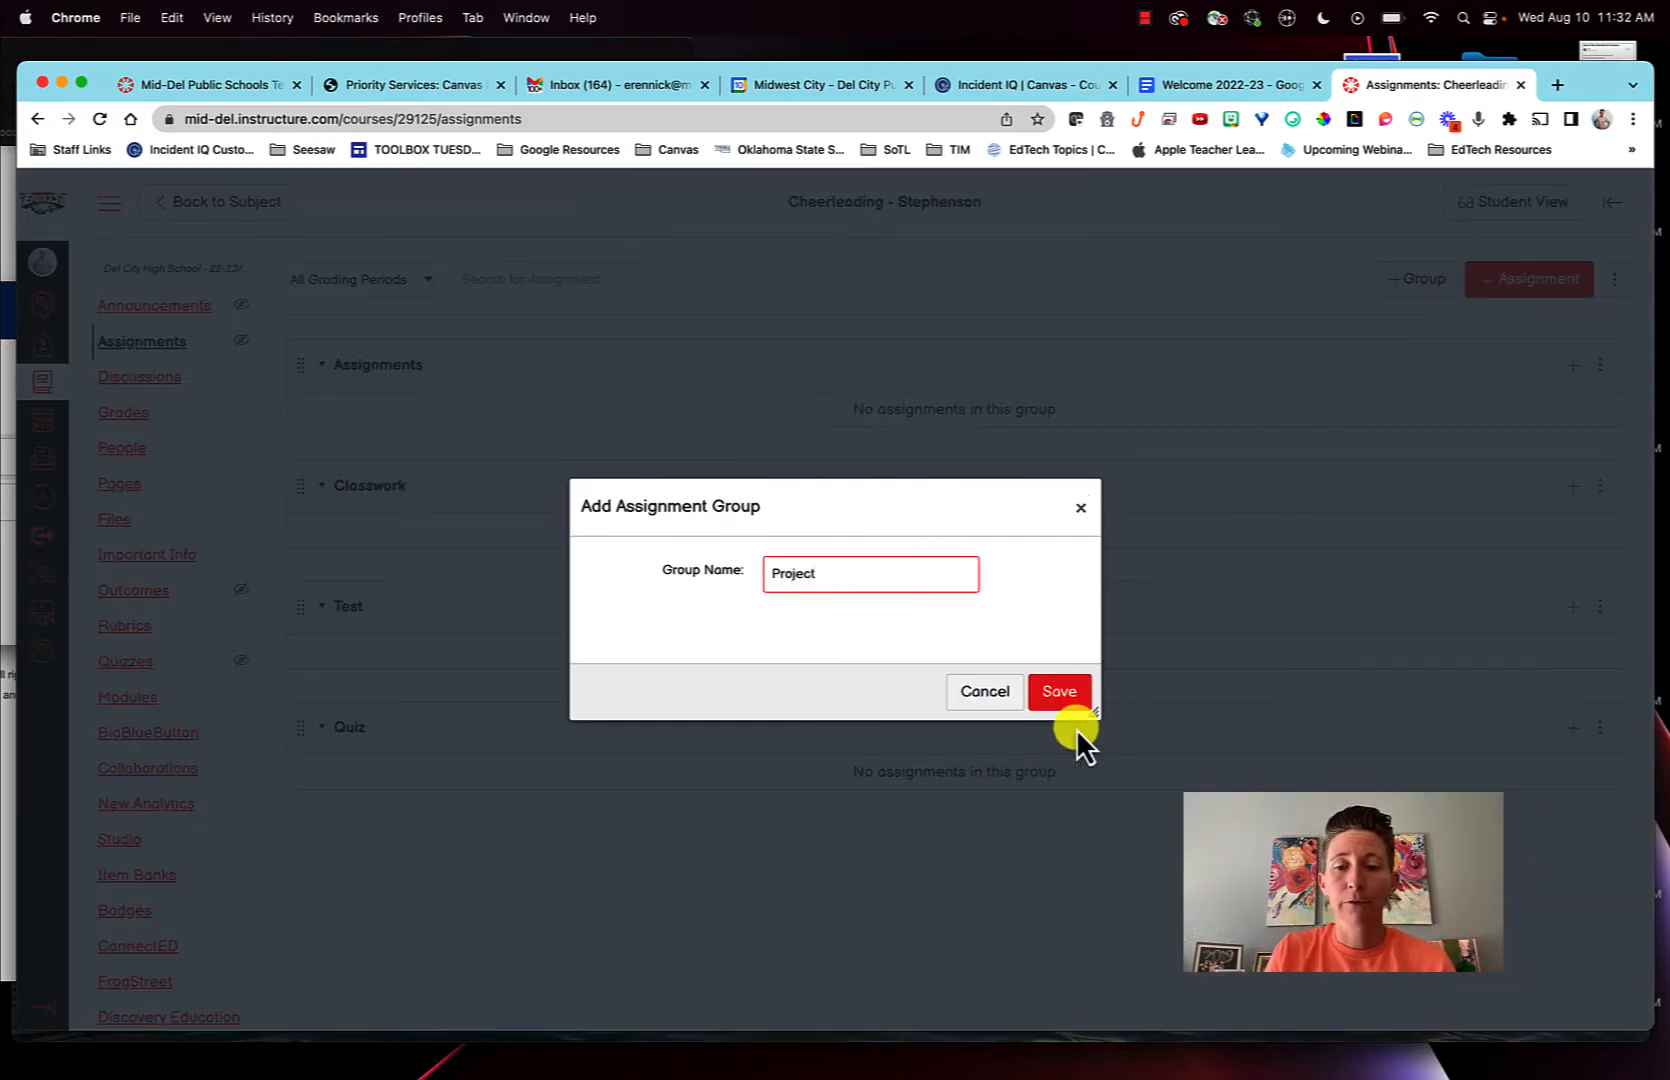
click(1062, 693)
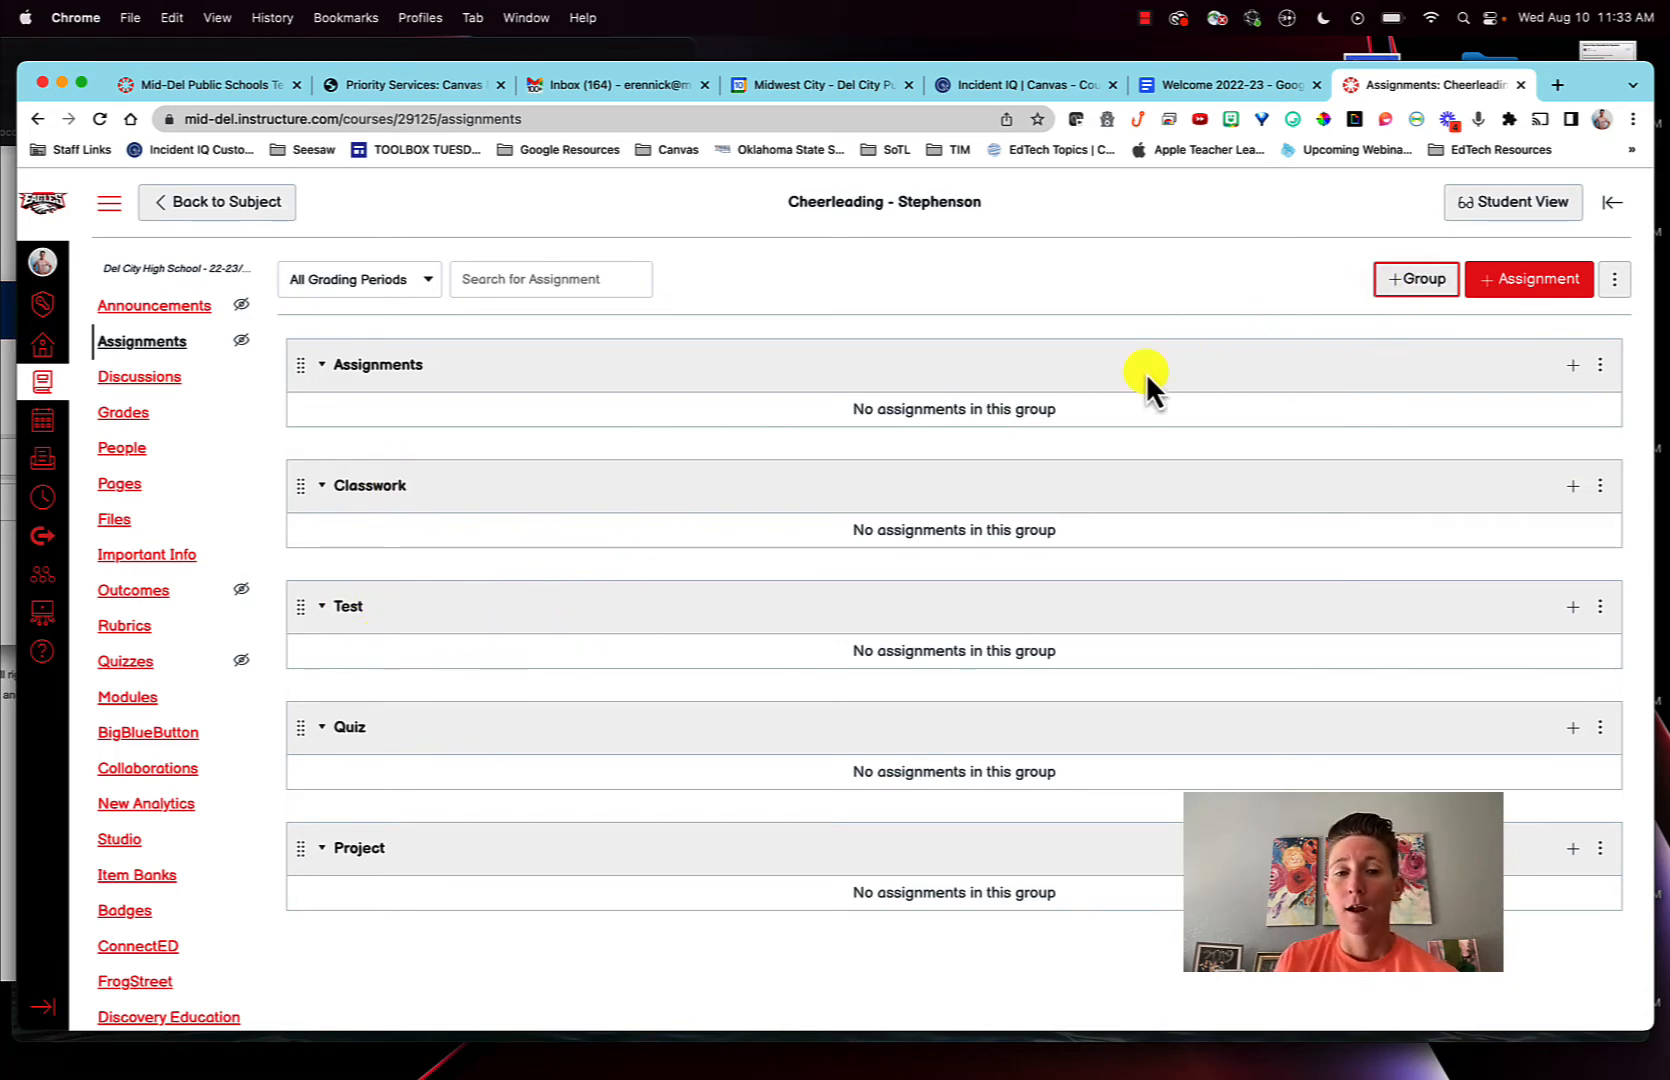
- Start Sync SIS Categories and associate the Classwork group with the Classwork SIS category
click(1613, 283)
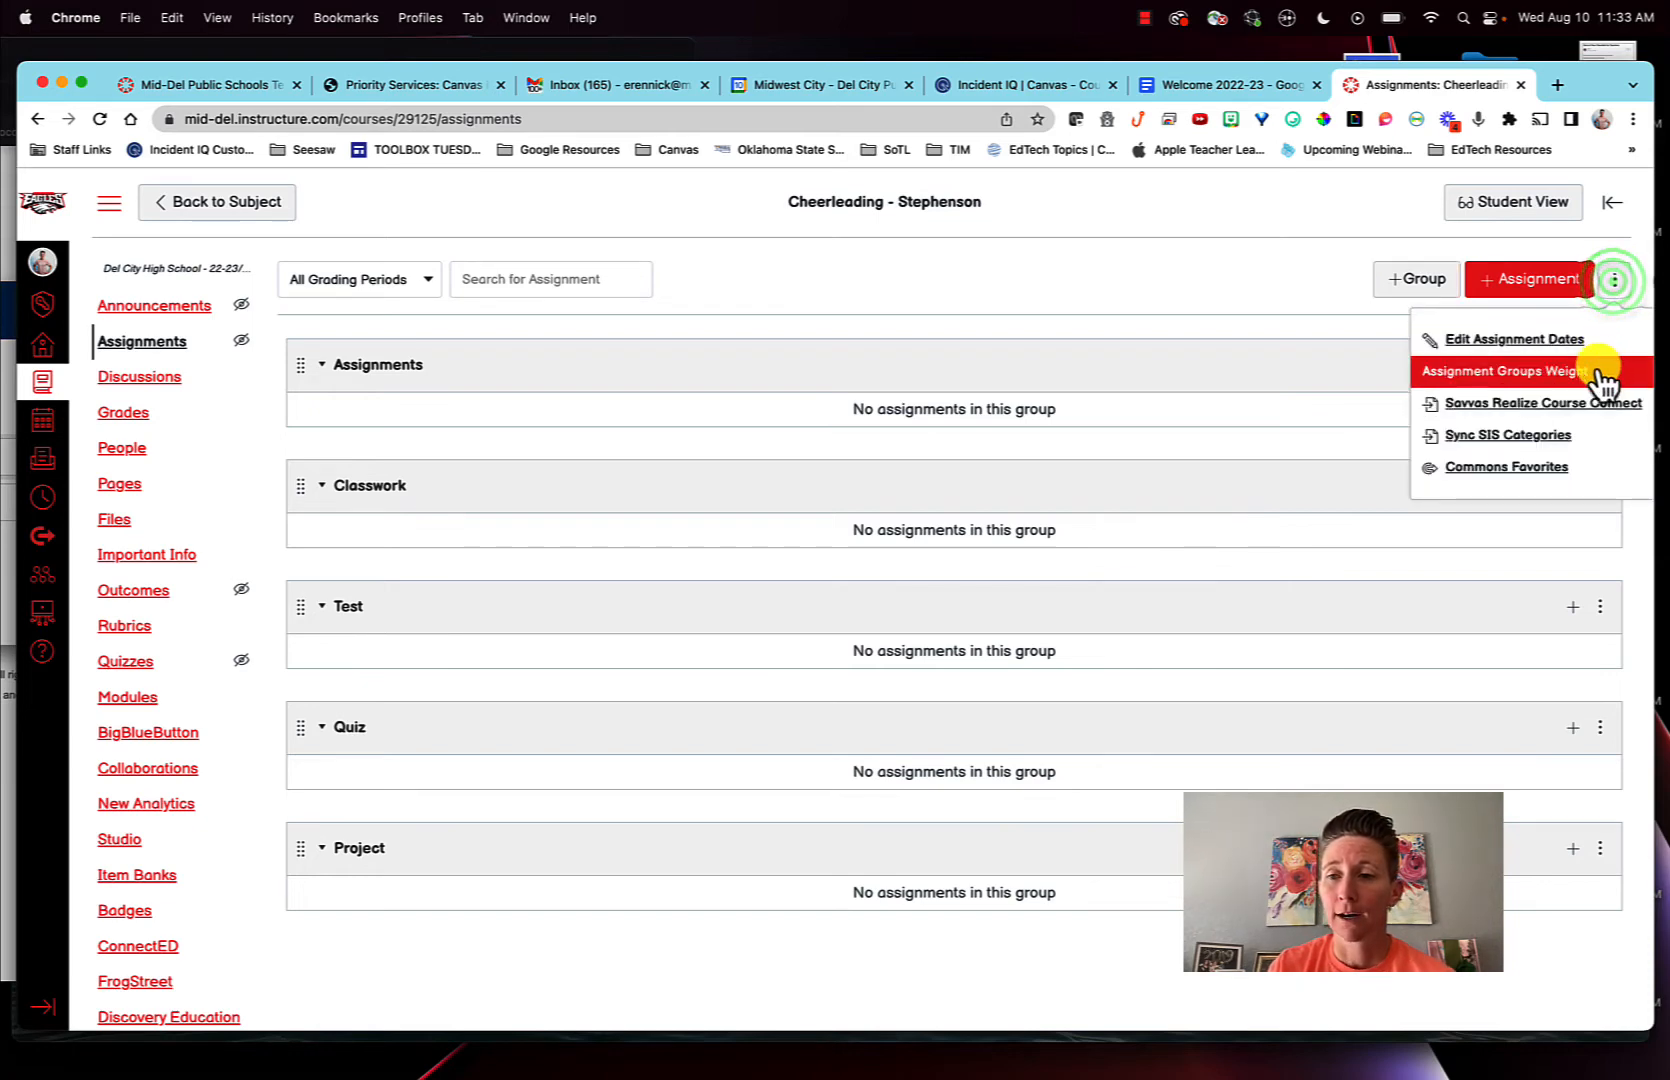
click(1595, 440)
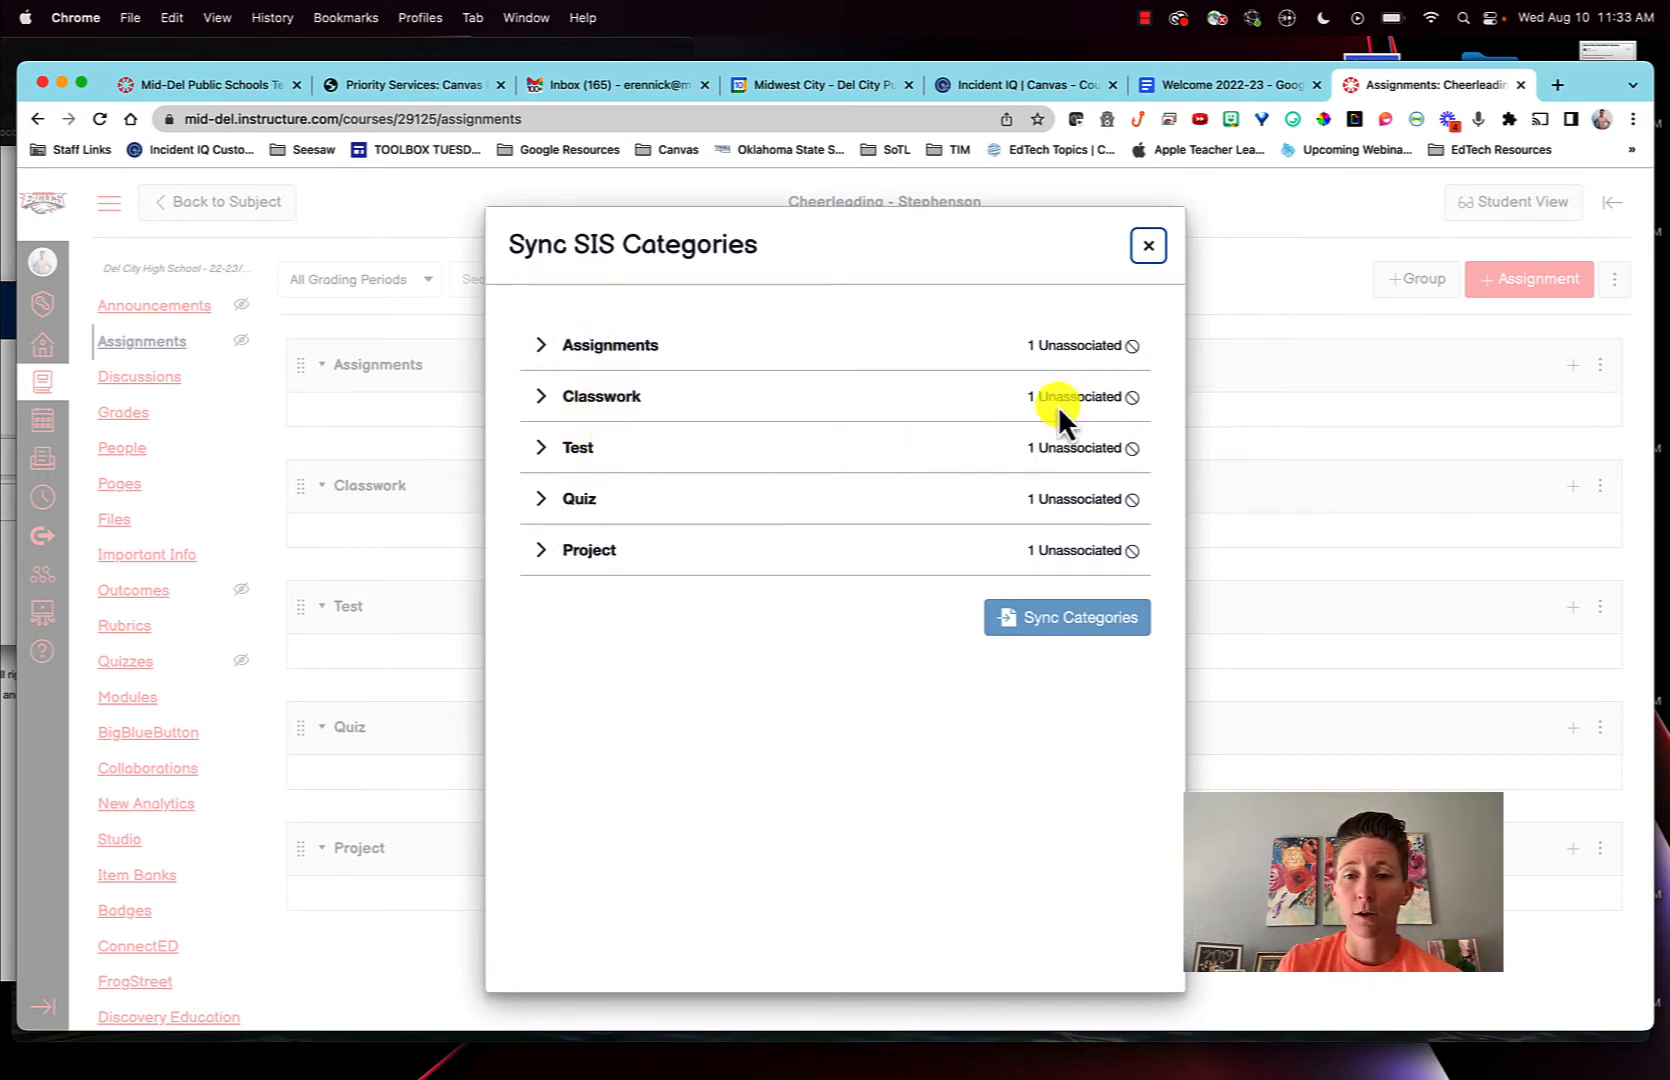
click(541, 397)
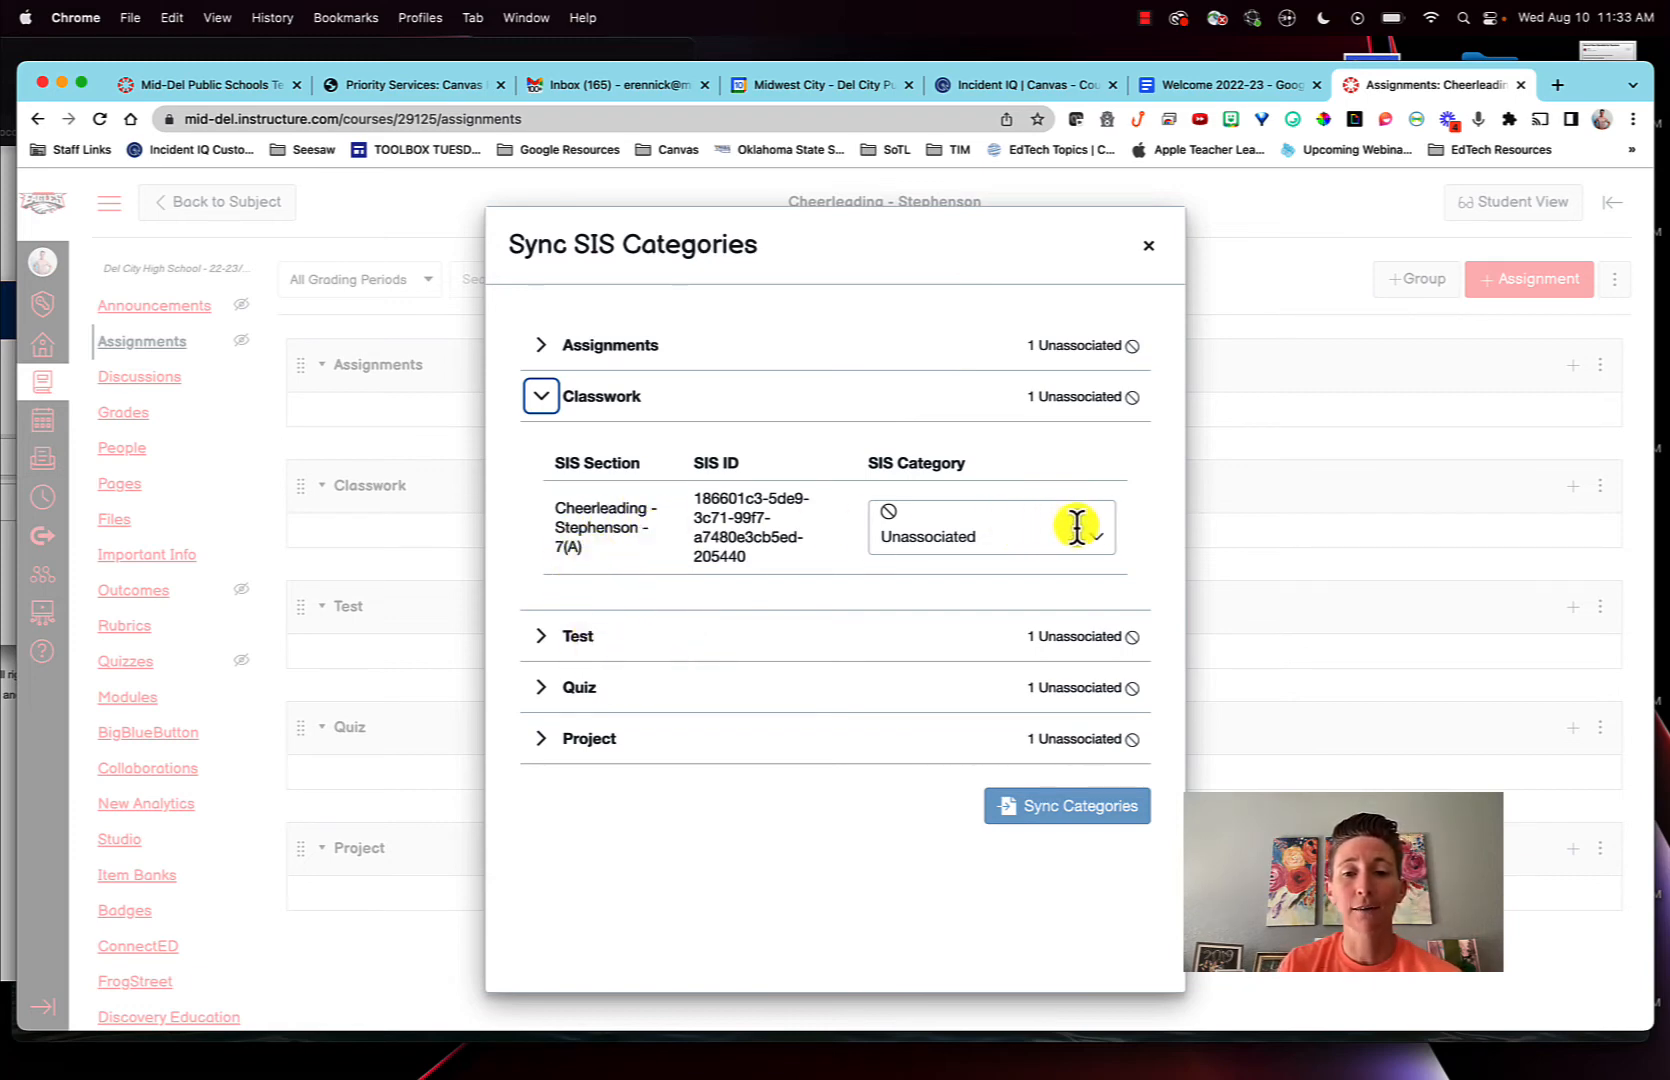
click(1076, 527)
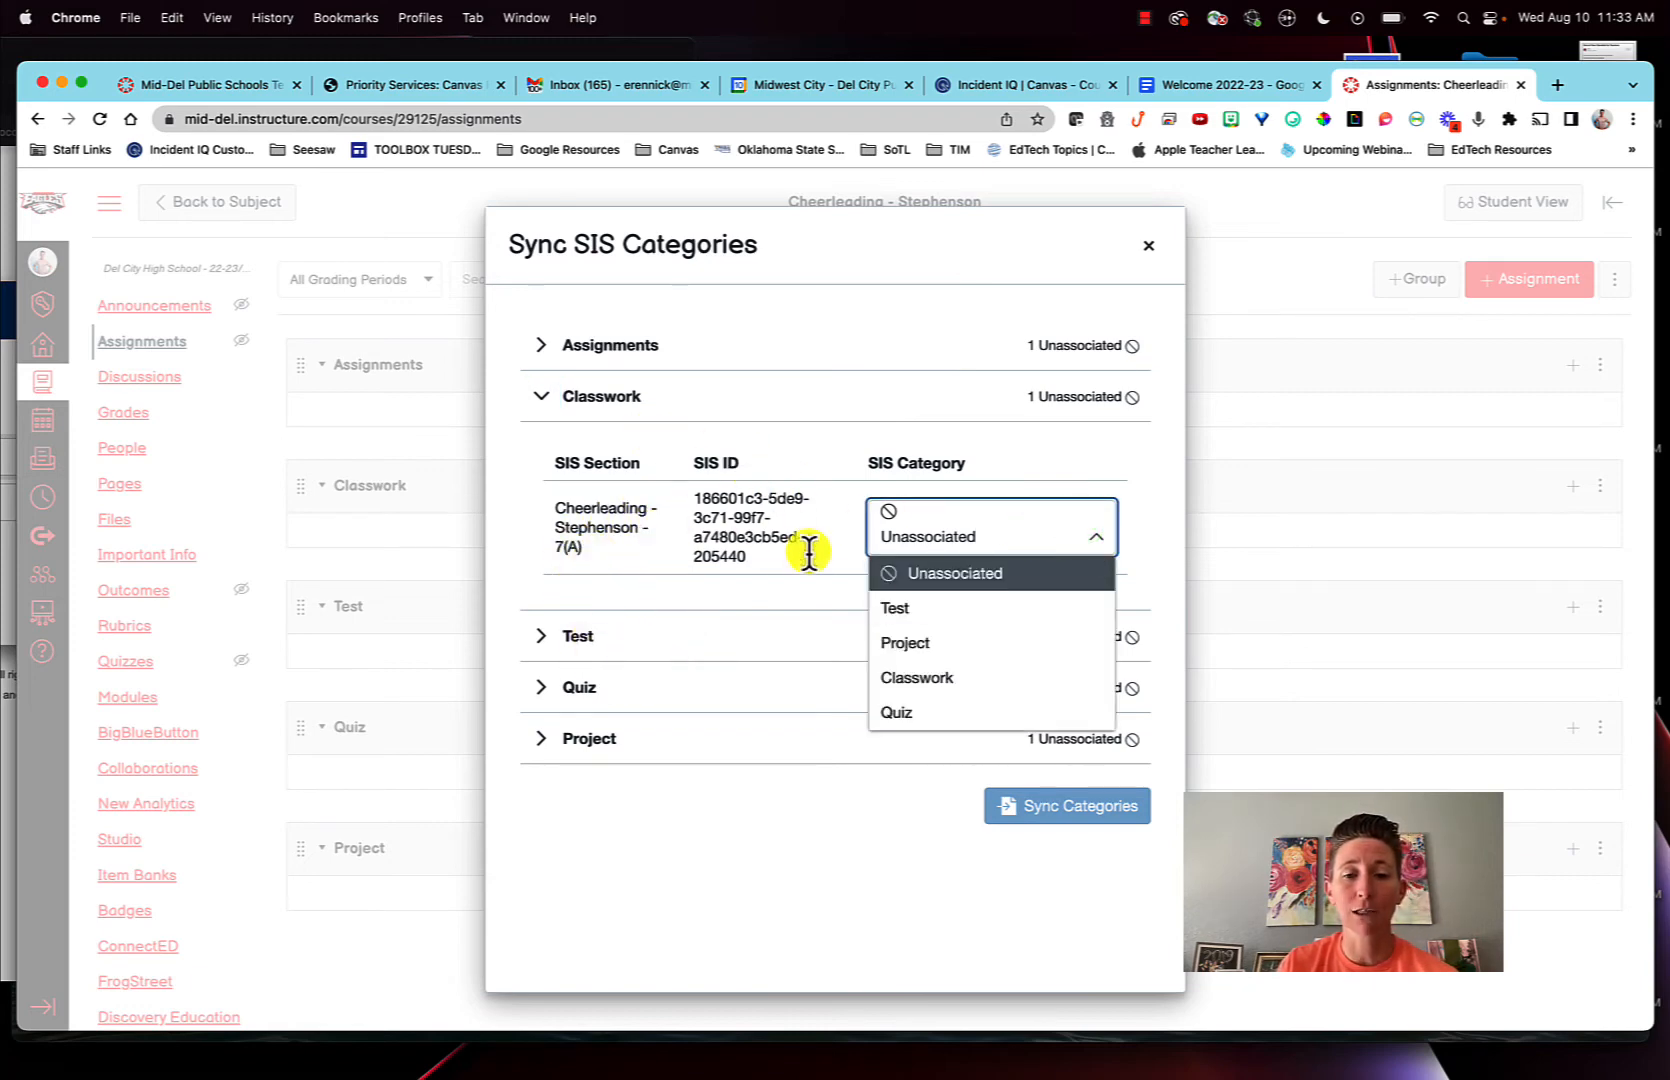
click(930, 677)
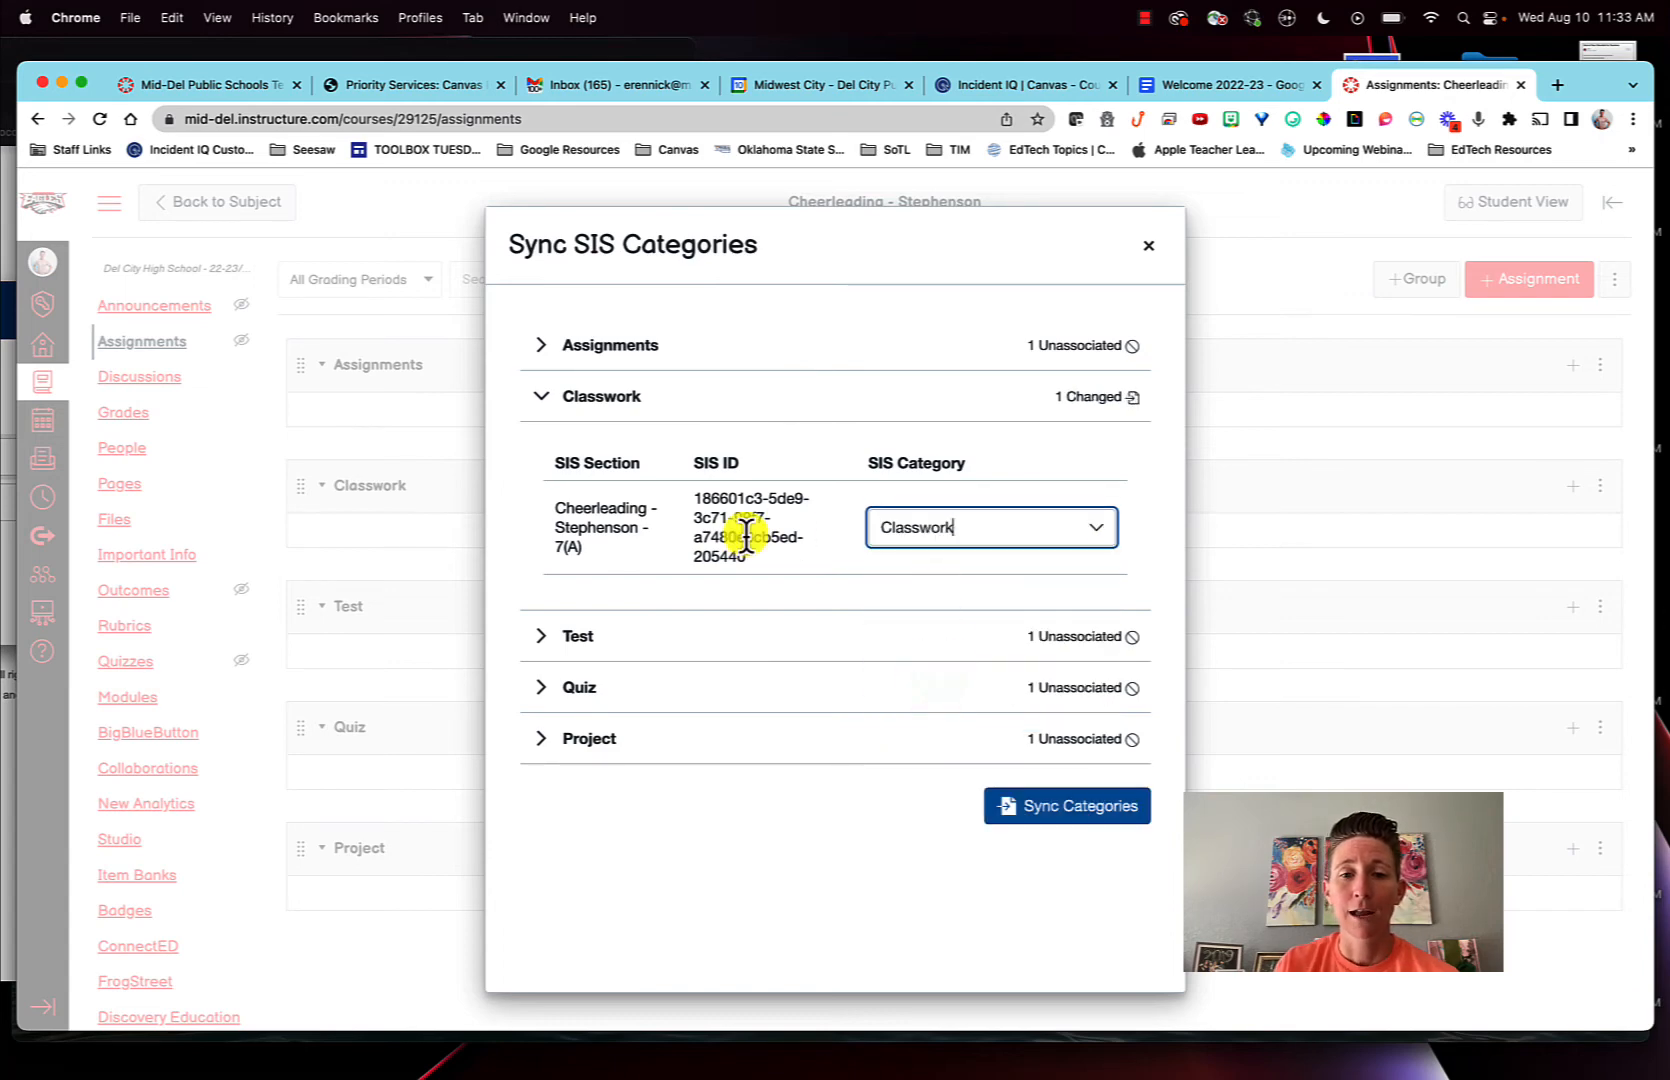
- Associate the Test group with the Test SIS category and the Quiz group with the Quiz category
click(537, 635)
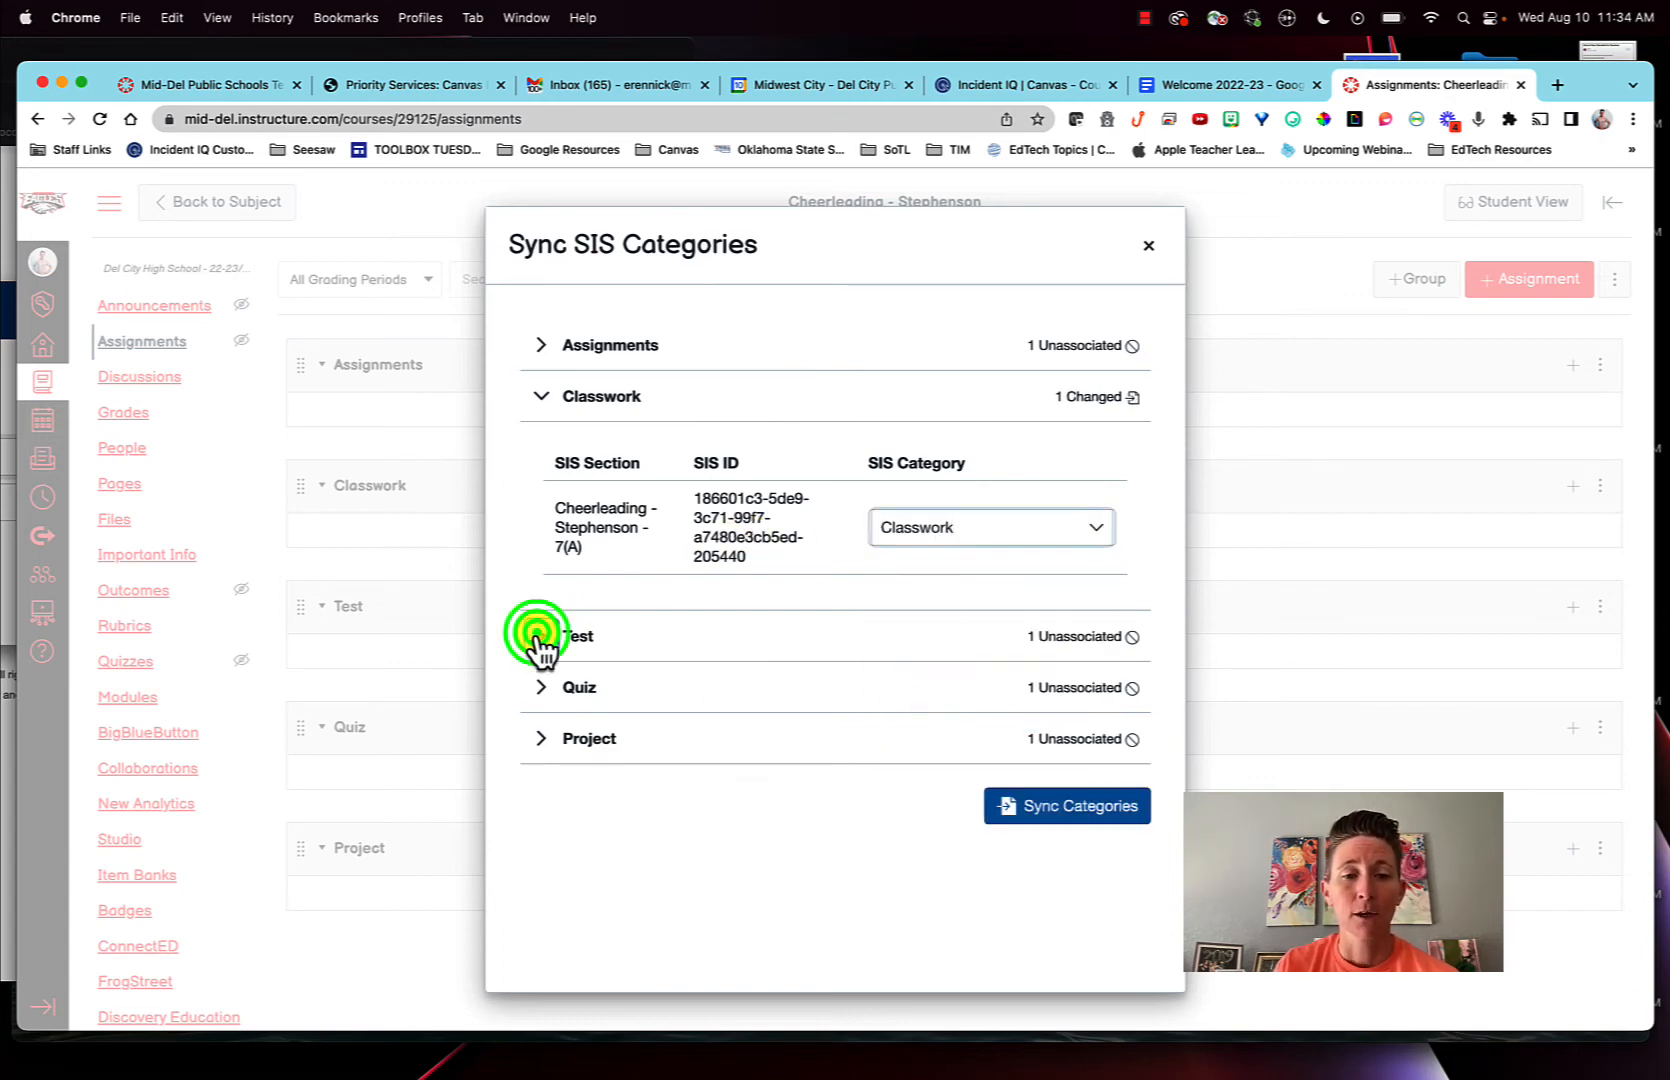
click(1070, 752)
click(980, 848)
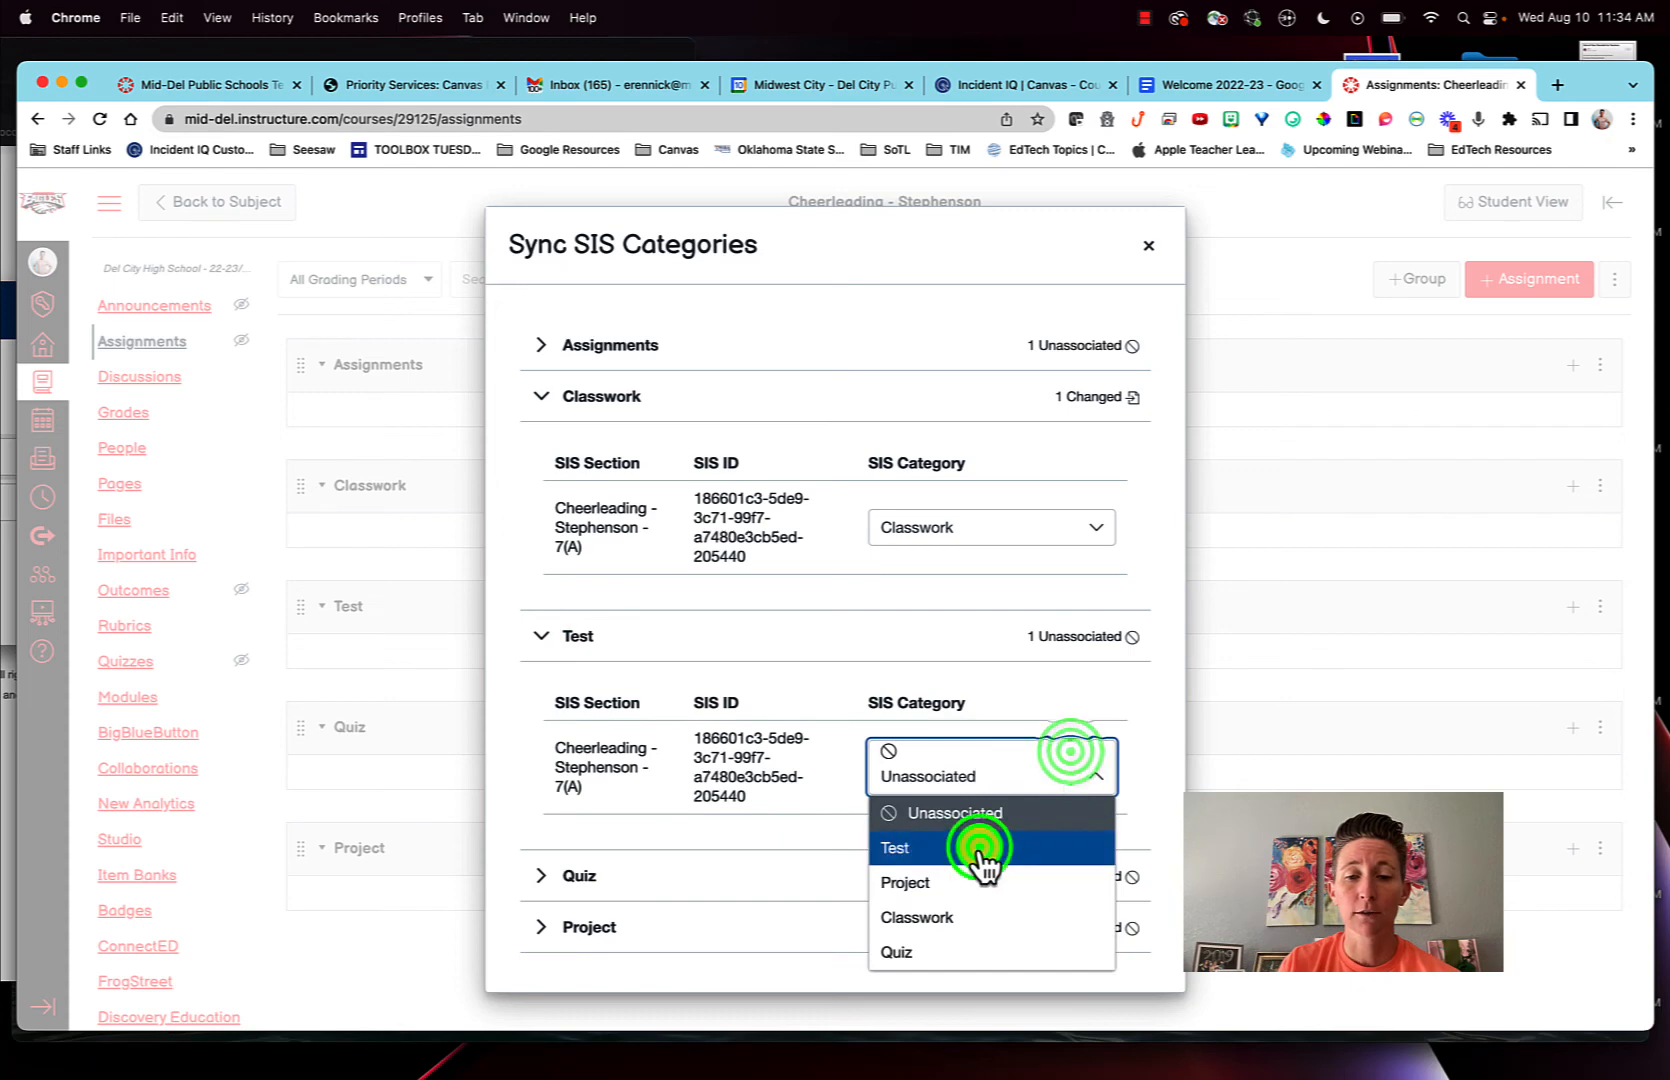
click(541, 876)
scroll(1042, 861, down, 3)
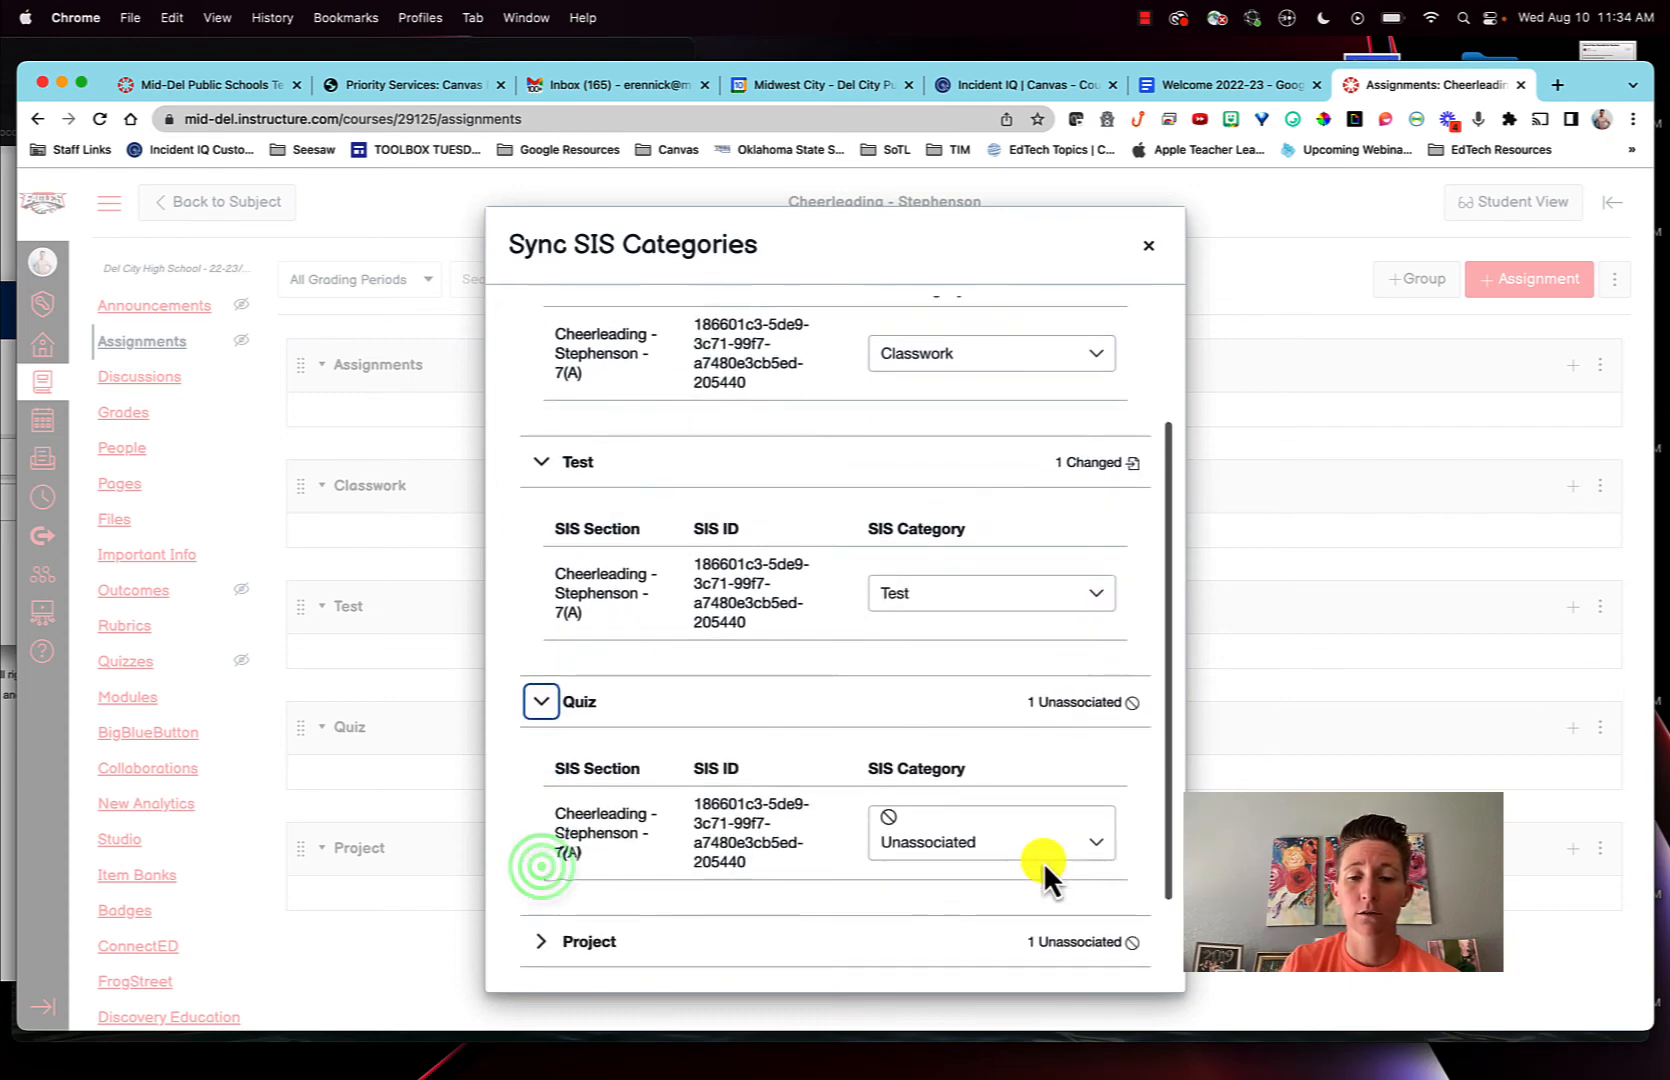
click(1068, 840)
click(921, 775)
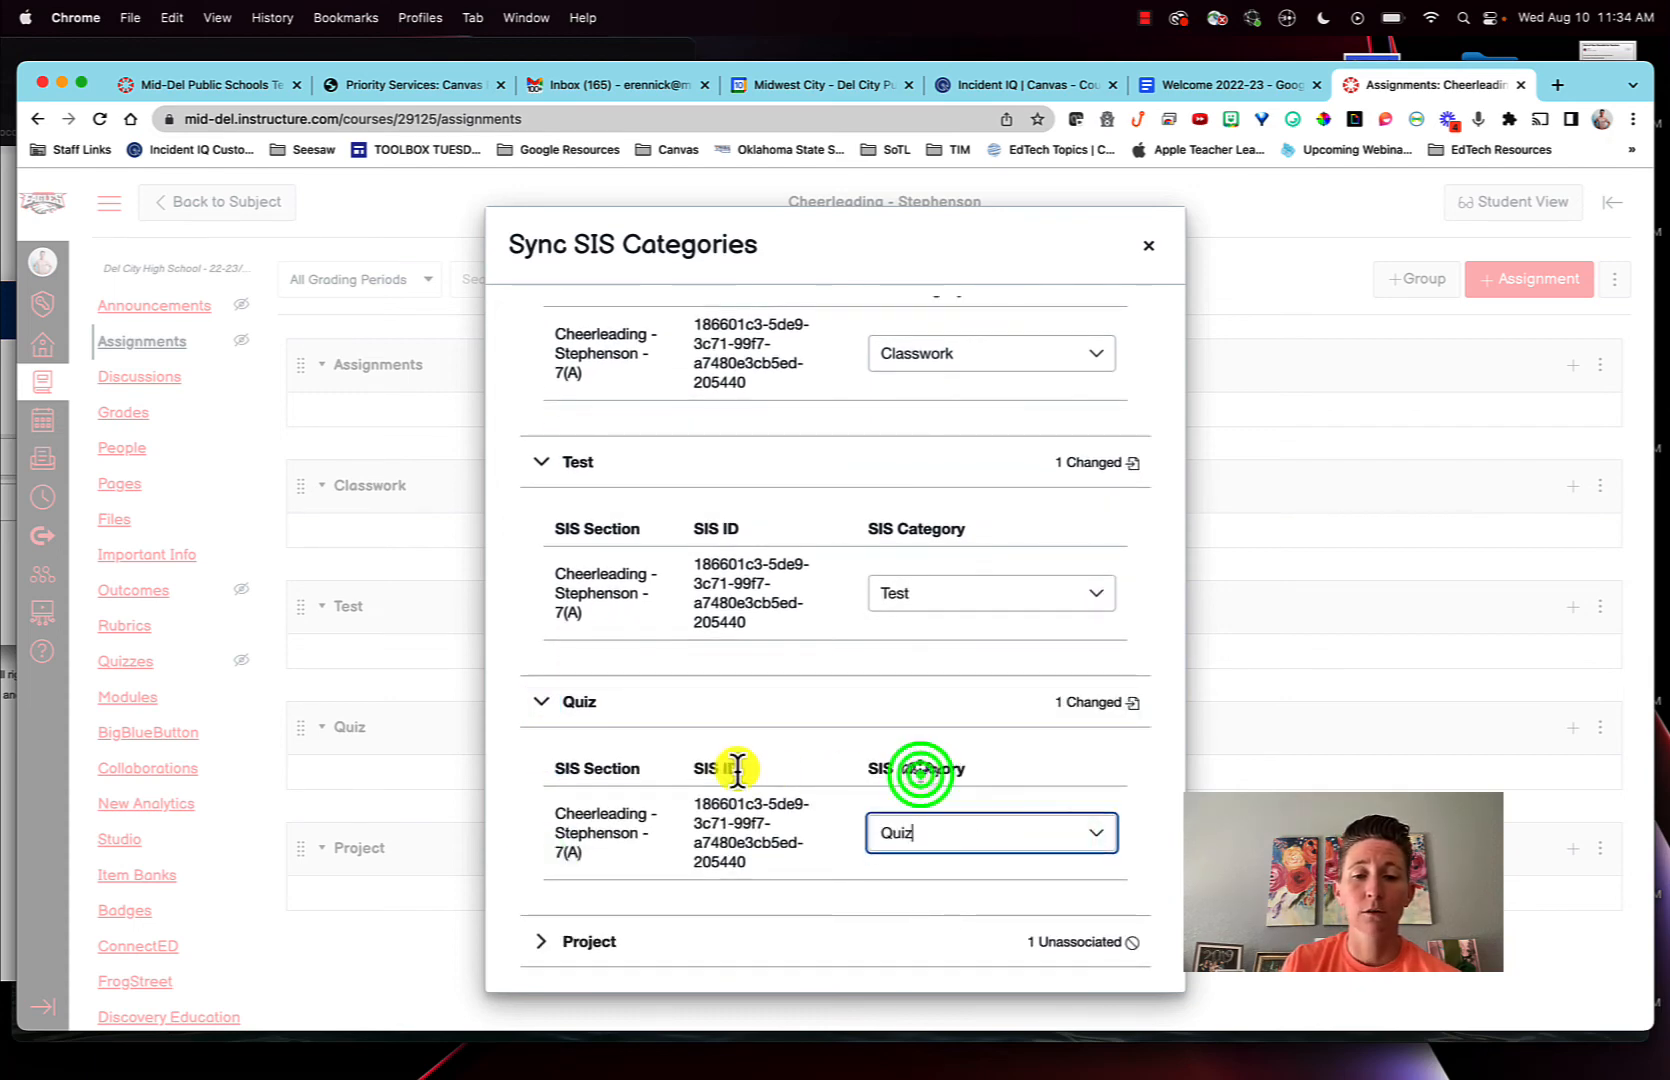
- Associate the Project group with the Project SIS category
scroll(737, 770, down, 2)
click(548, 848)
scroll(1014, 890, down, 3)
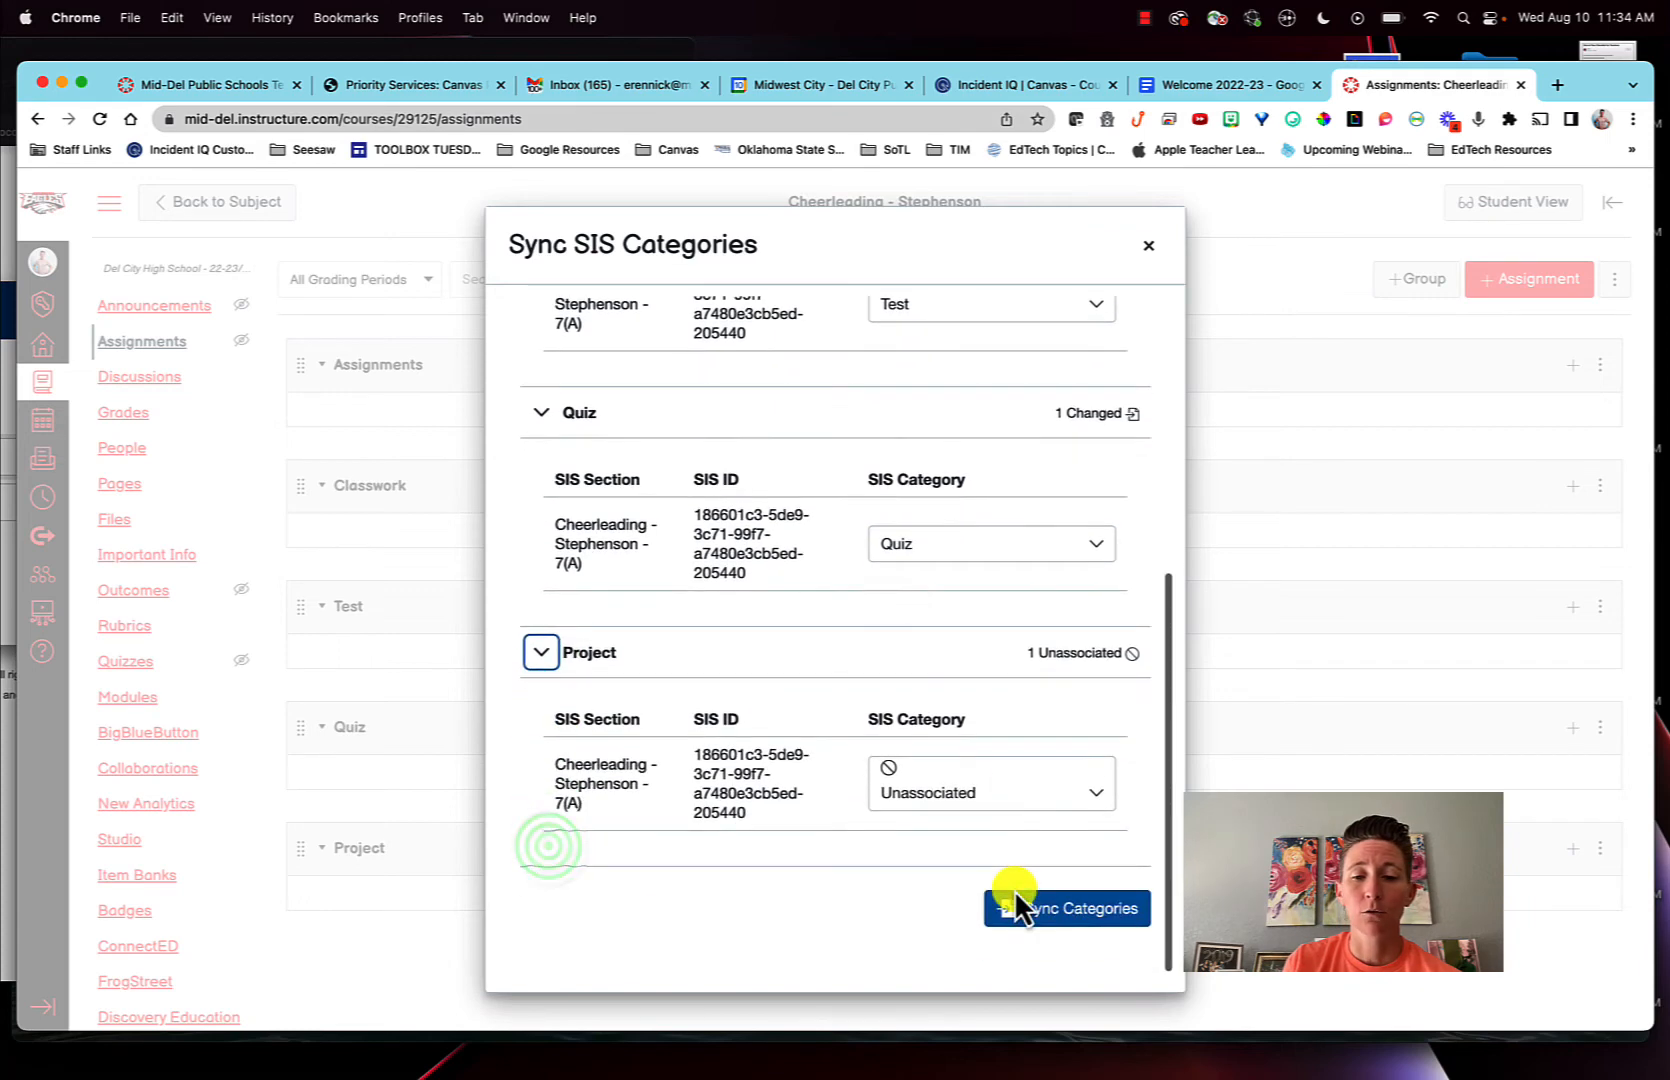
click(1070, 793)
click(979, 676)
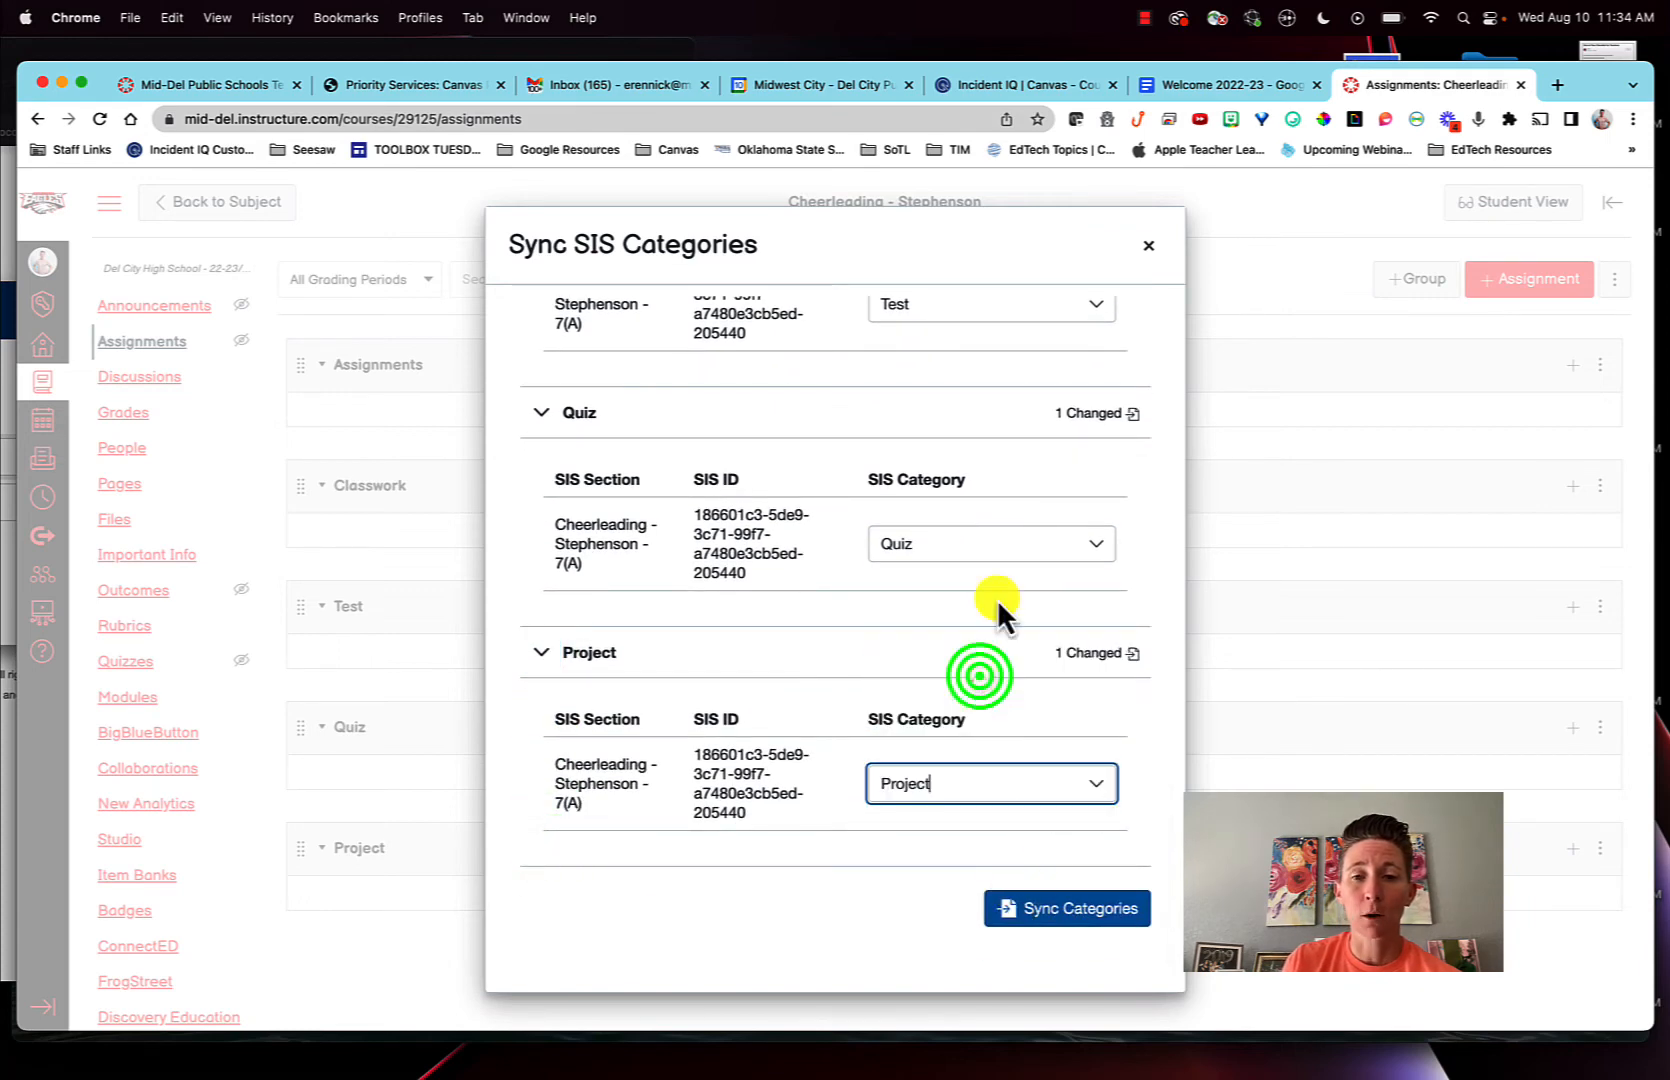
- Review the category associations, synchronize them with the SIS and close the sync dialog
scroll(994, 598, up, 3)
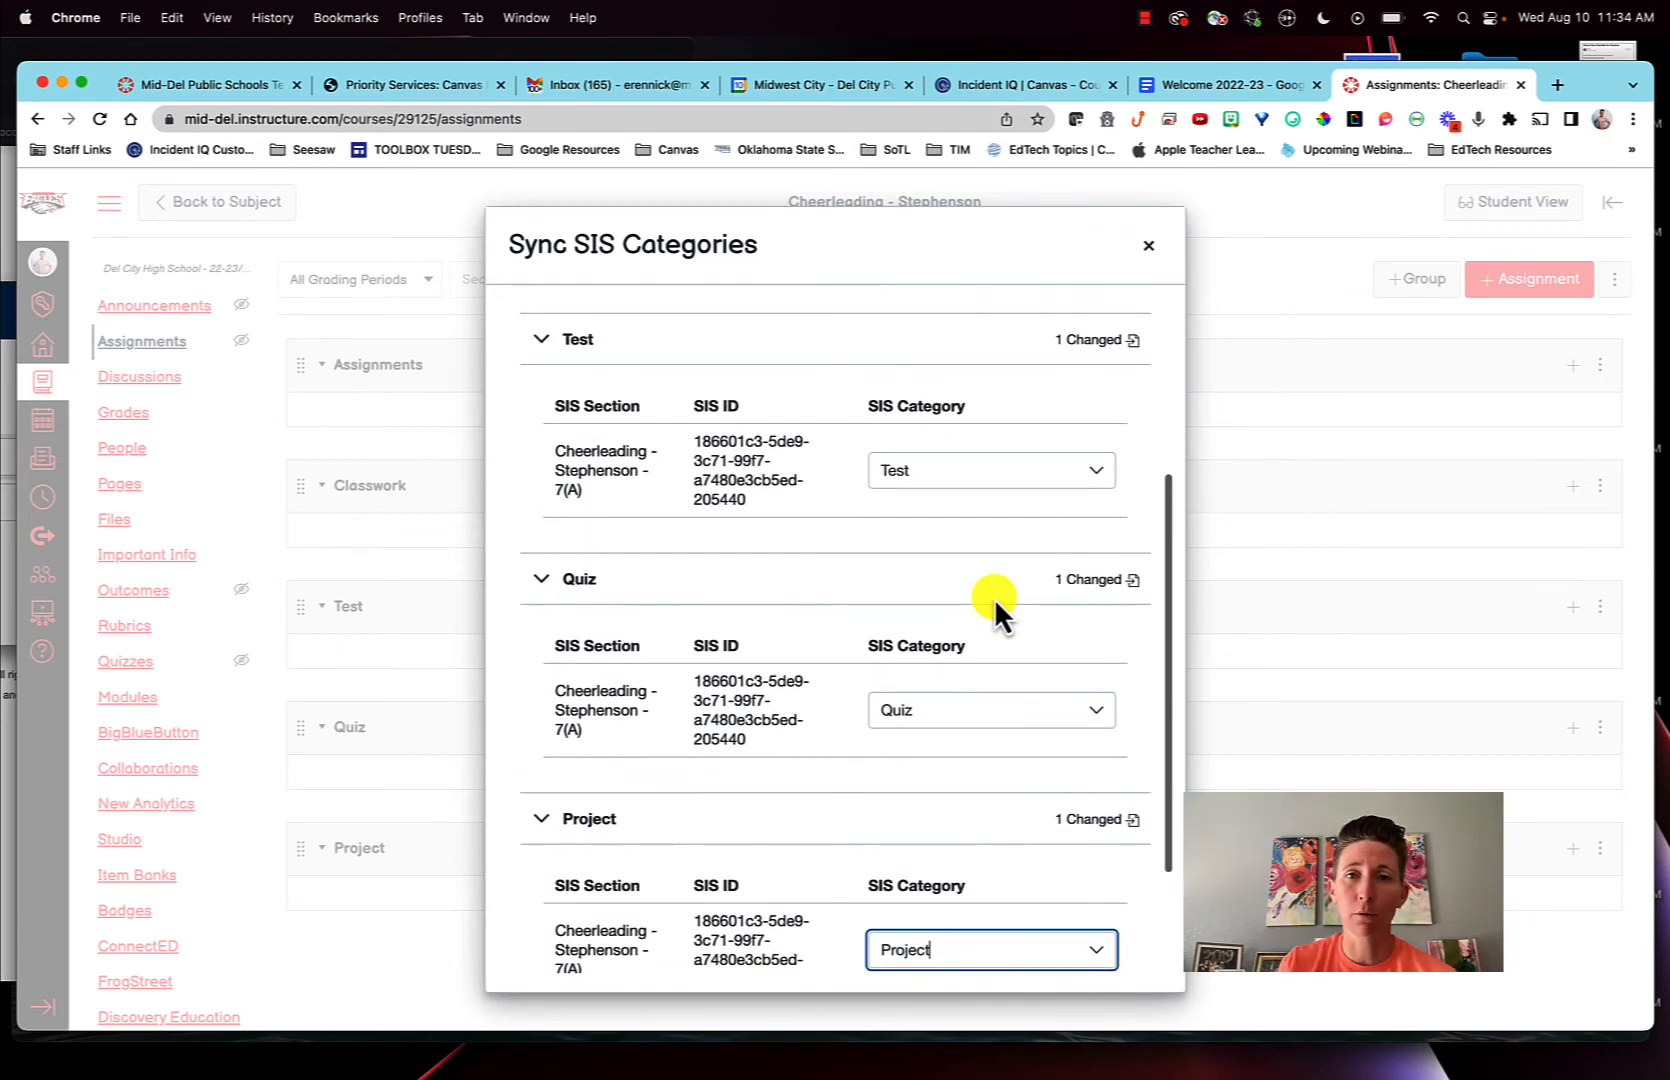
scroll(994, 598, up, 2)
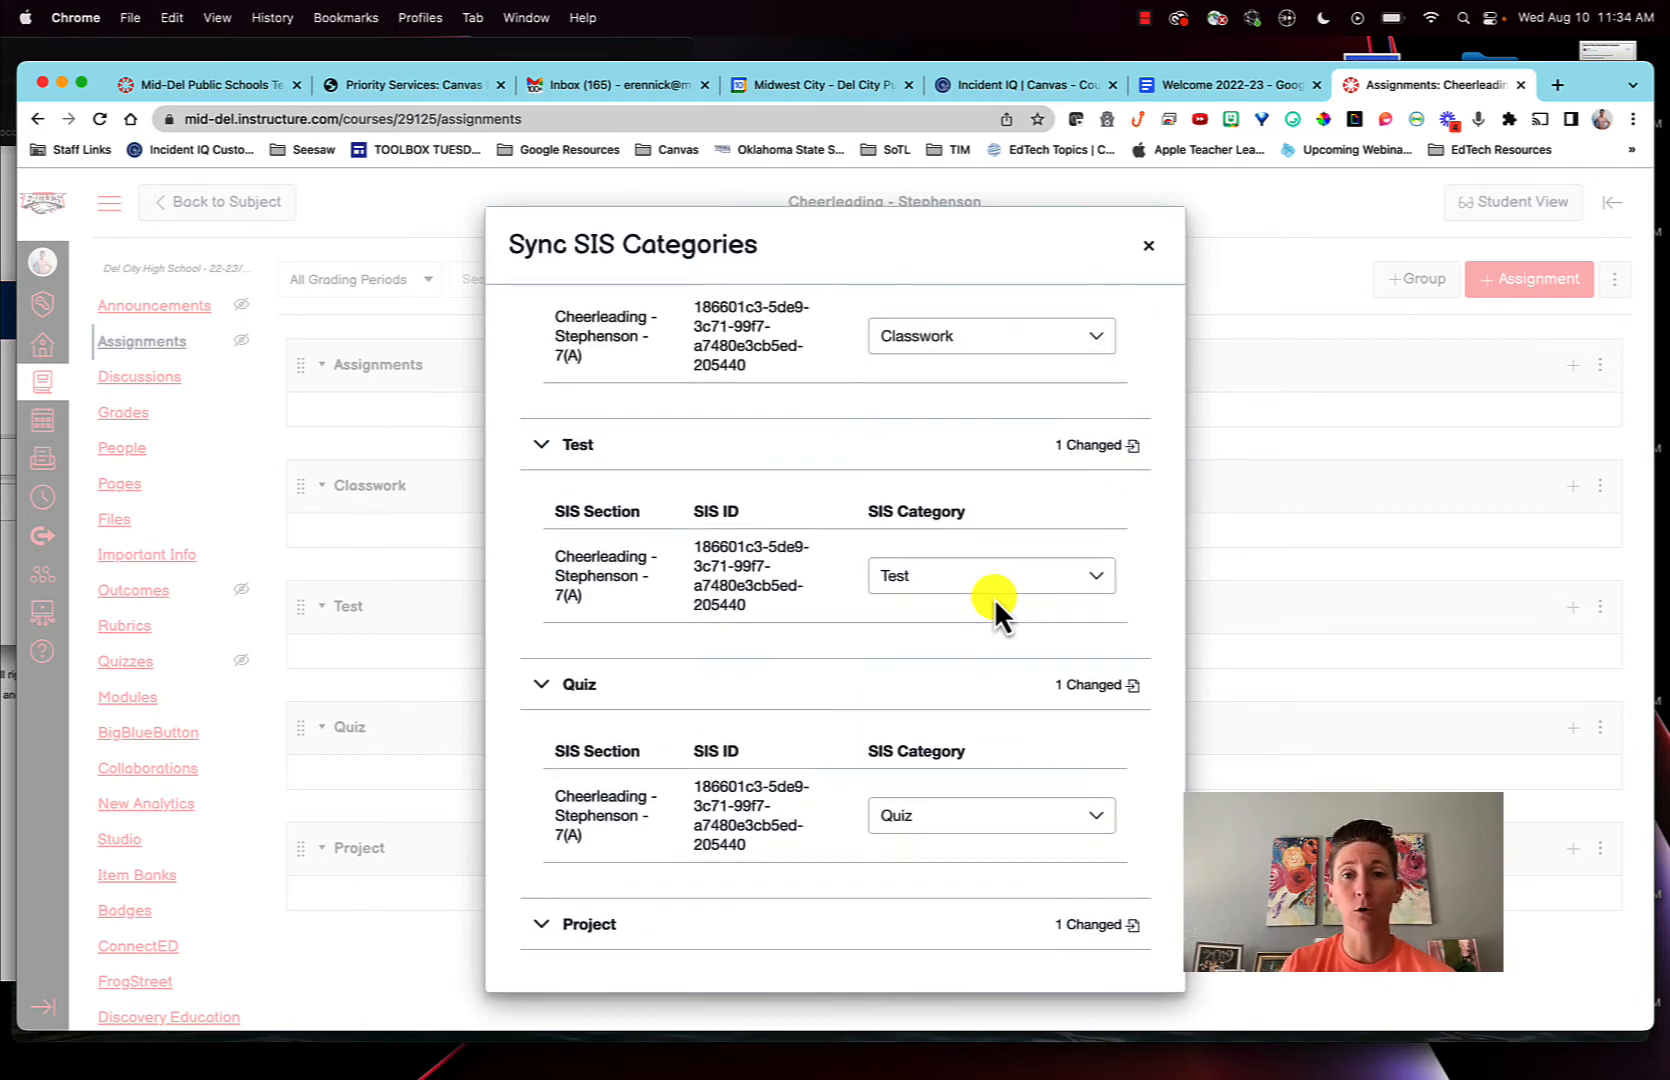
scroll(994, 598, down, 5)
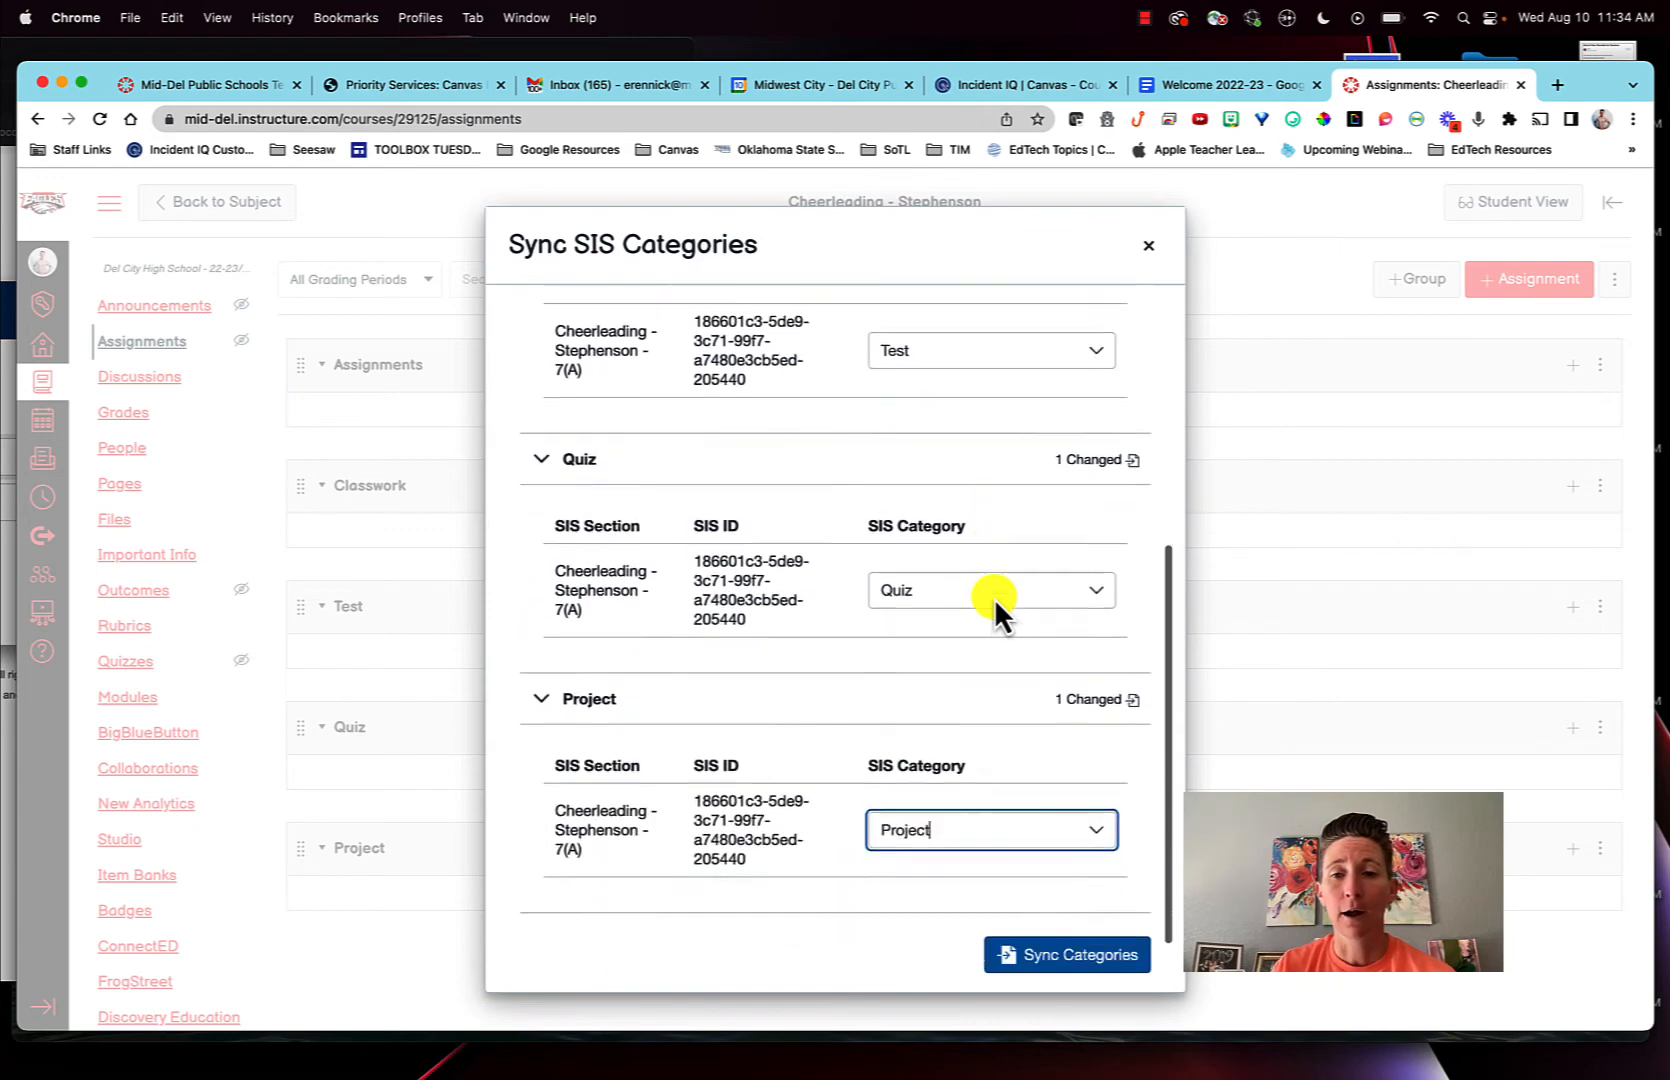
scroll(994, 598, up, 8)
scroll(999, 529, down, 5)
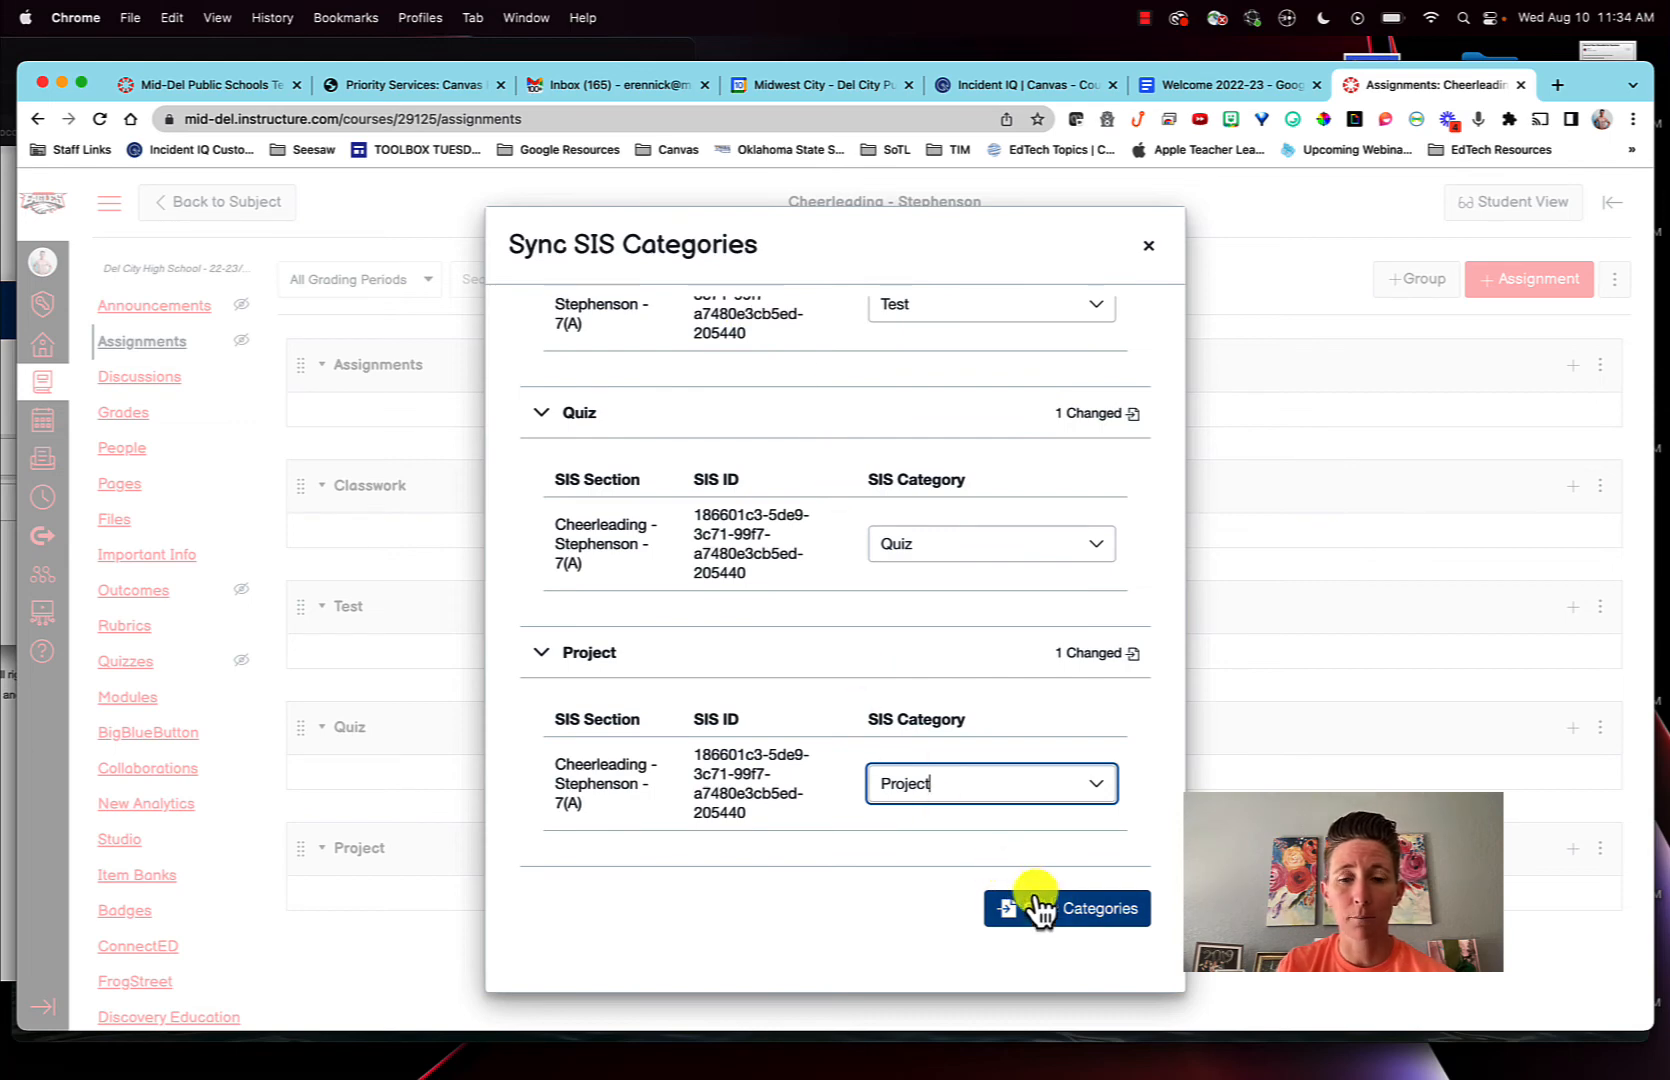
click(1083, 916)
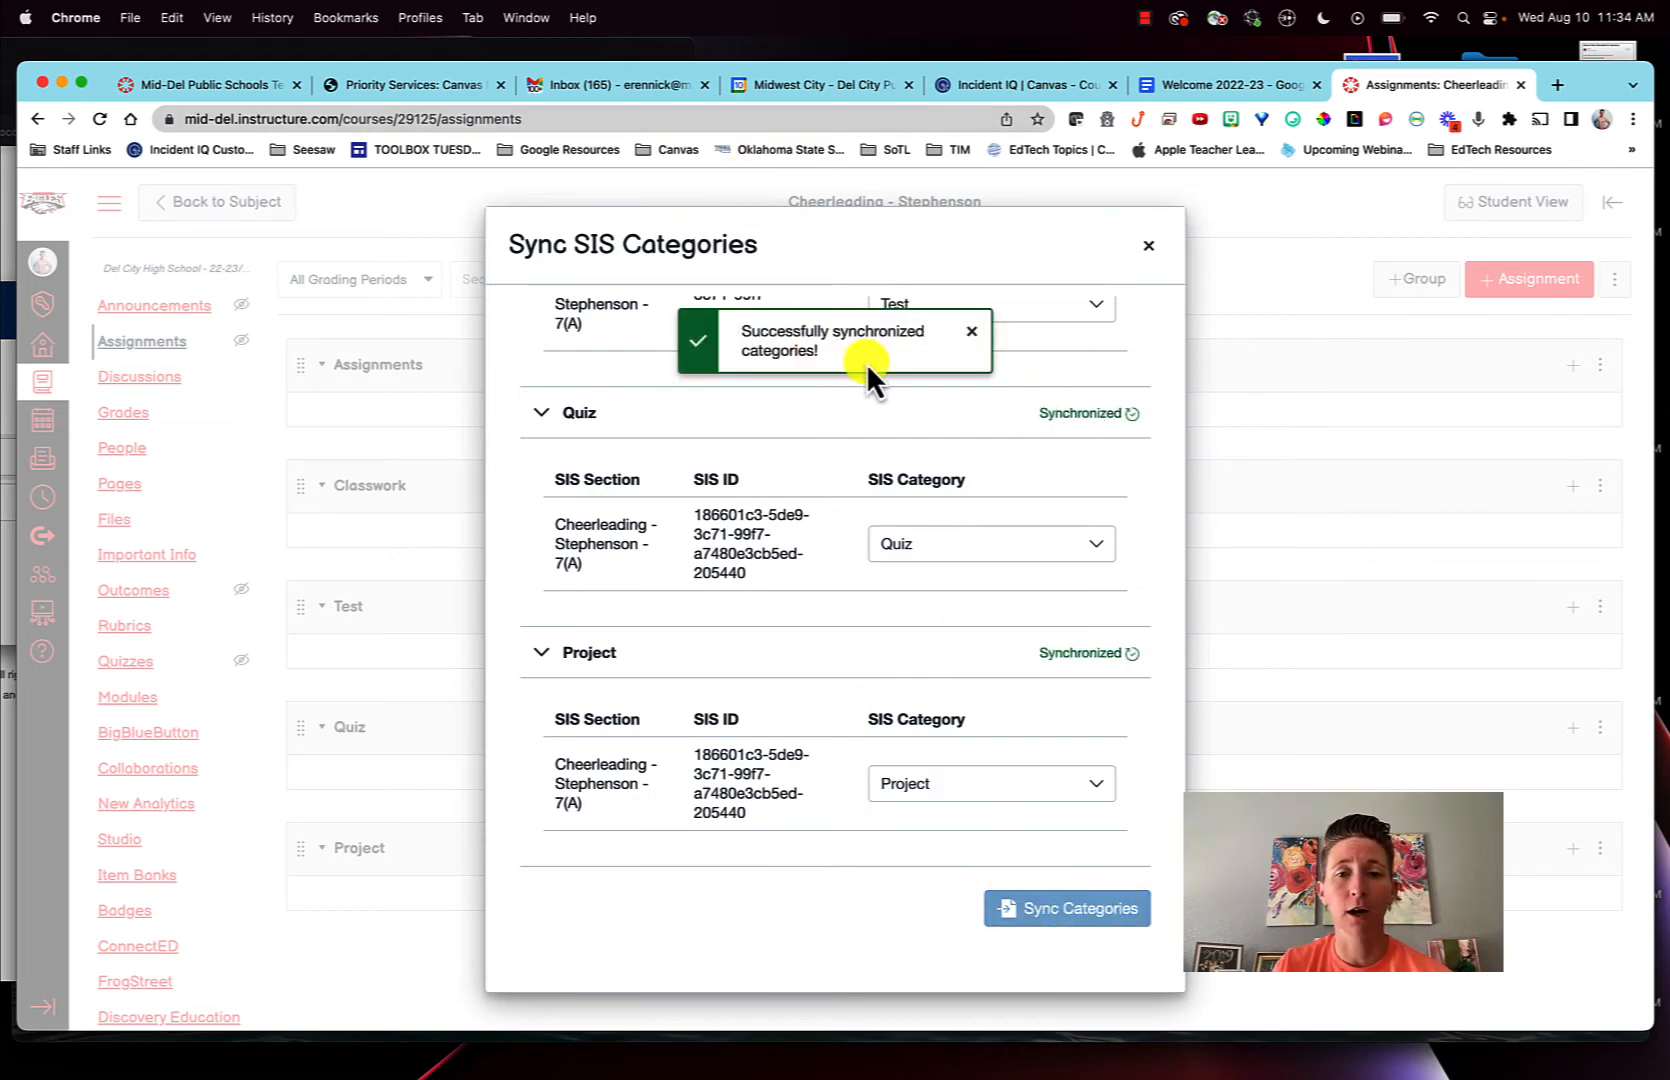
click(971, 331)
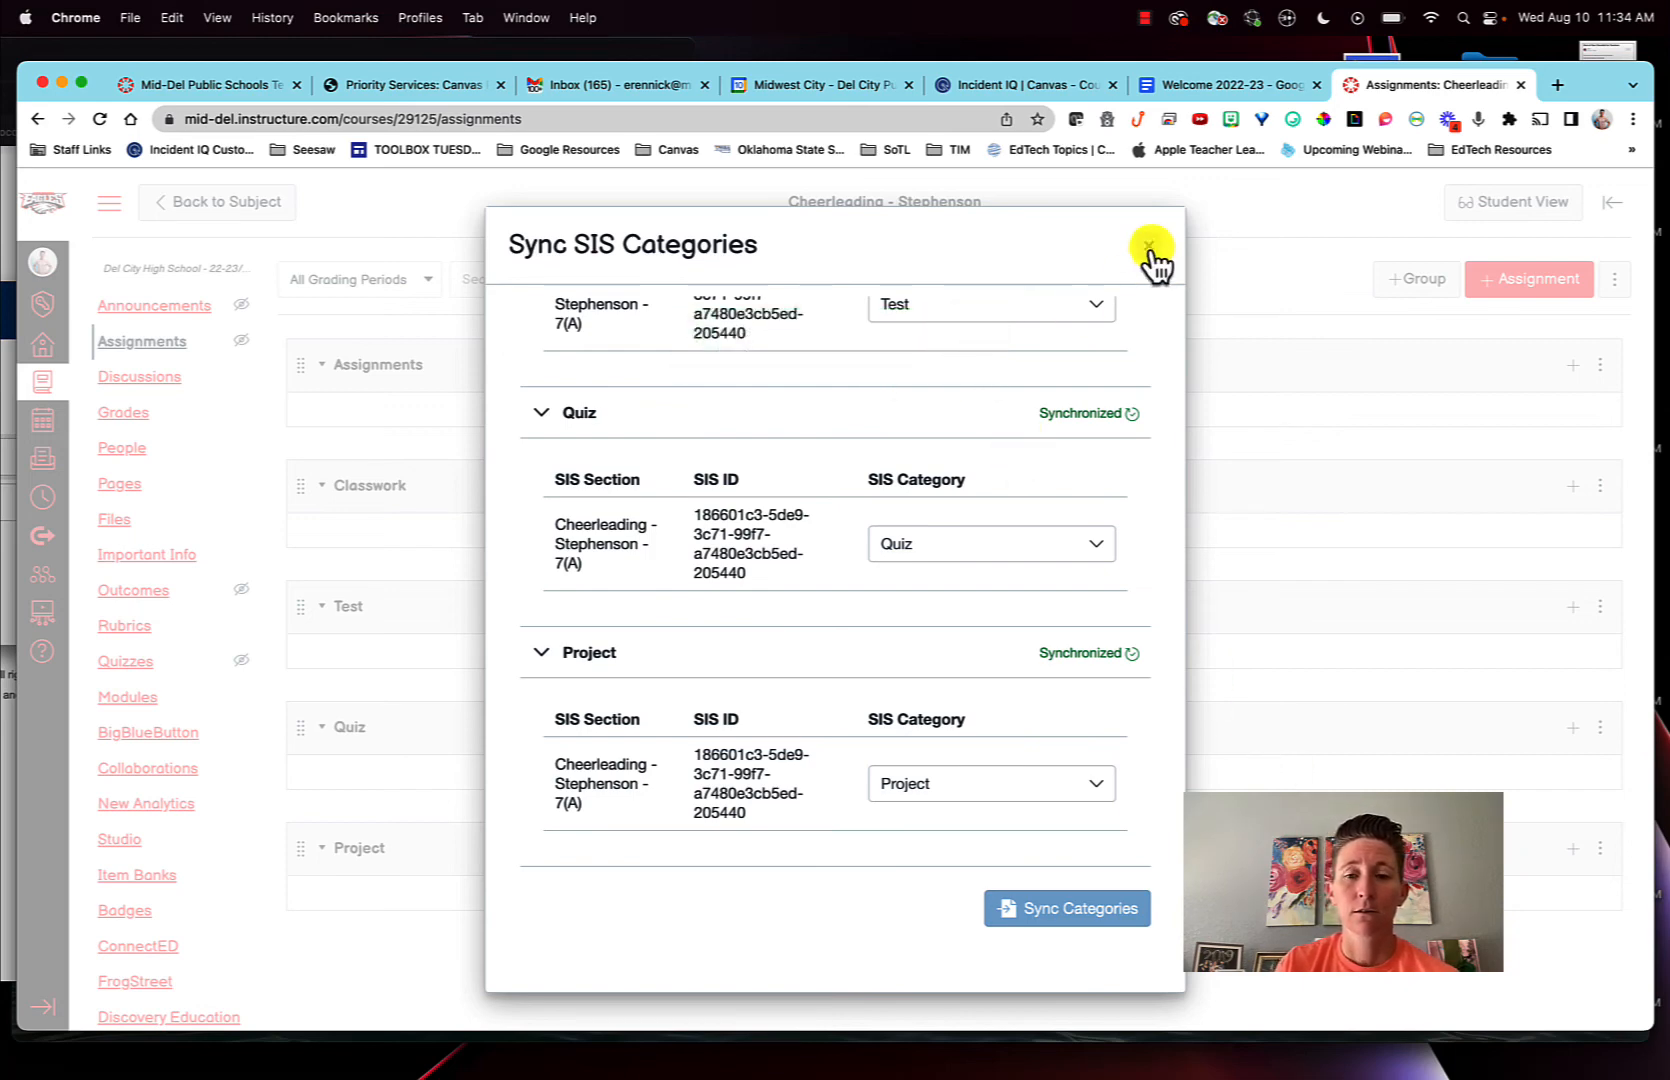
click(1149, 246)
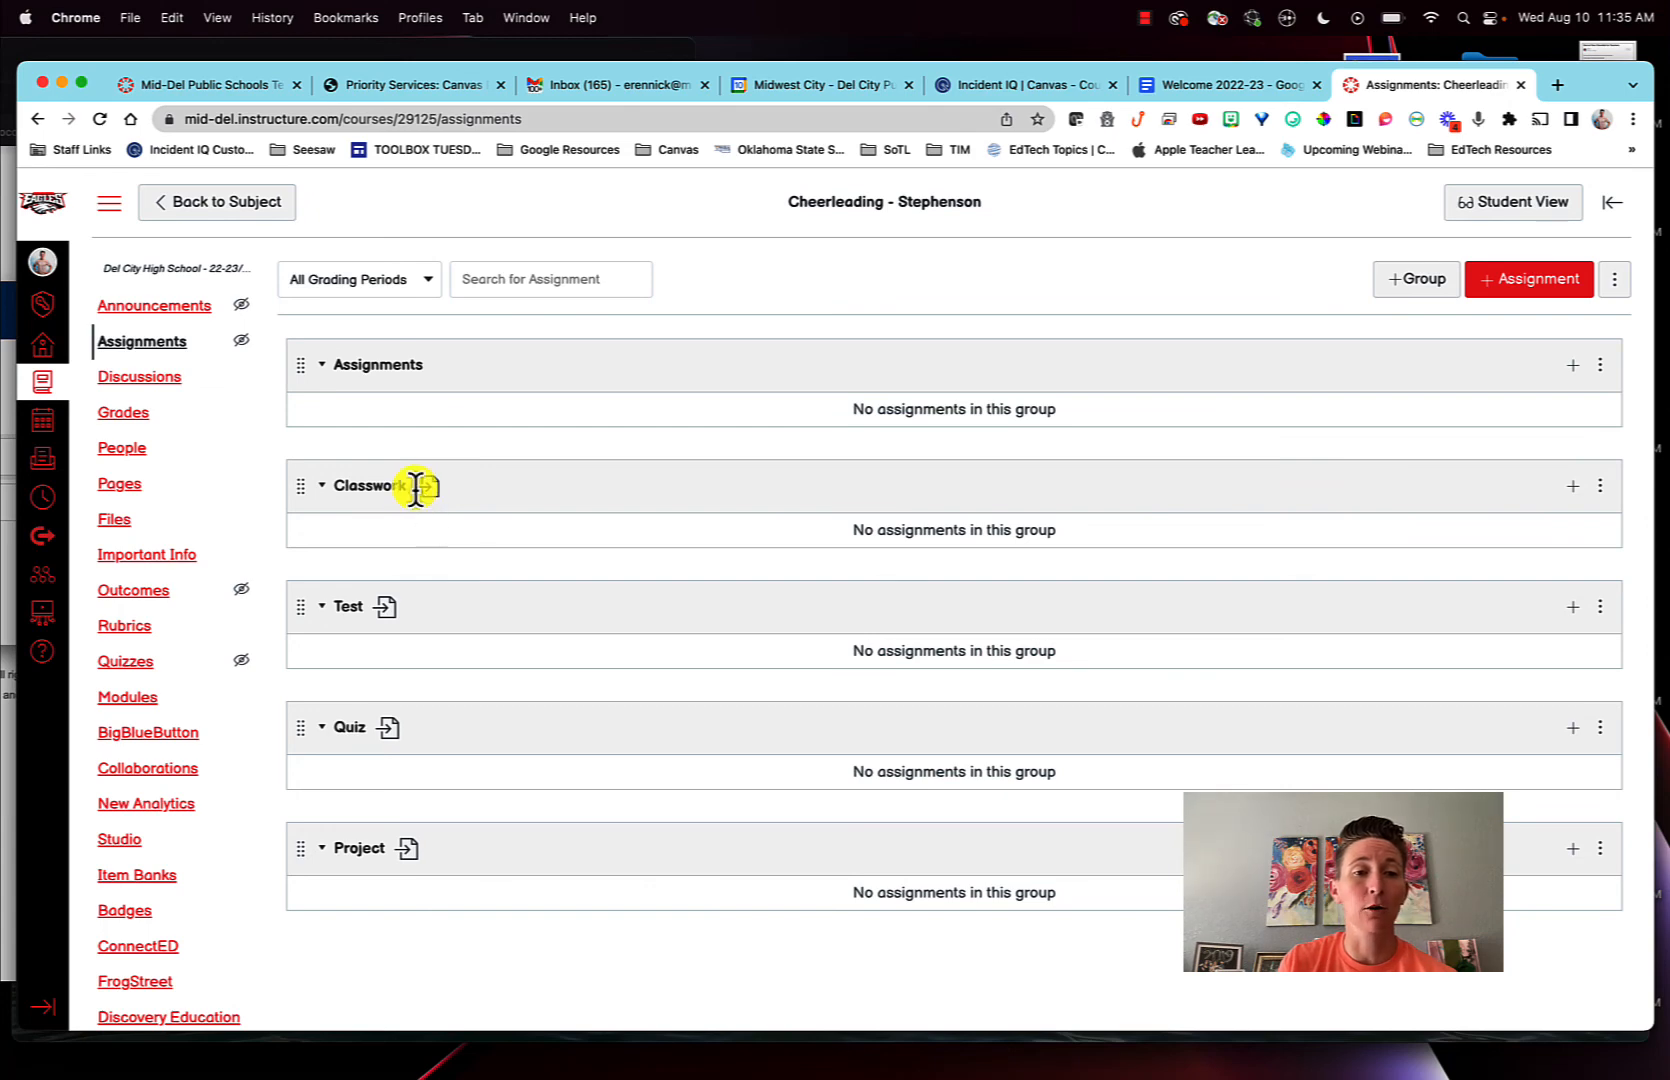
- Reload the assignments page and check the import marker beside the Classwork group
mouse_move(423, 489)
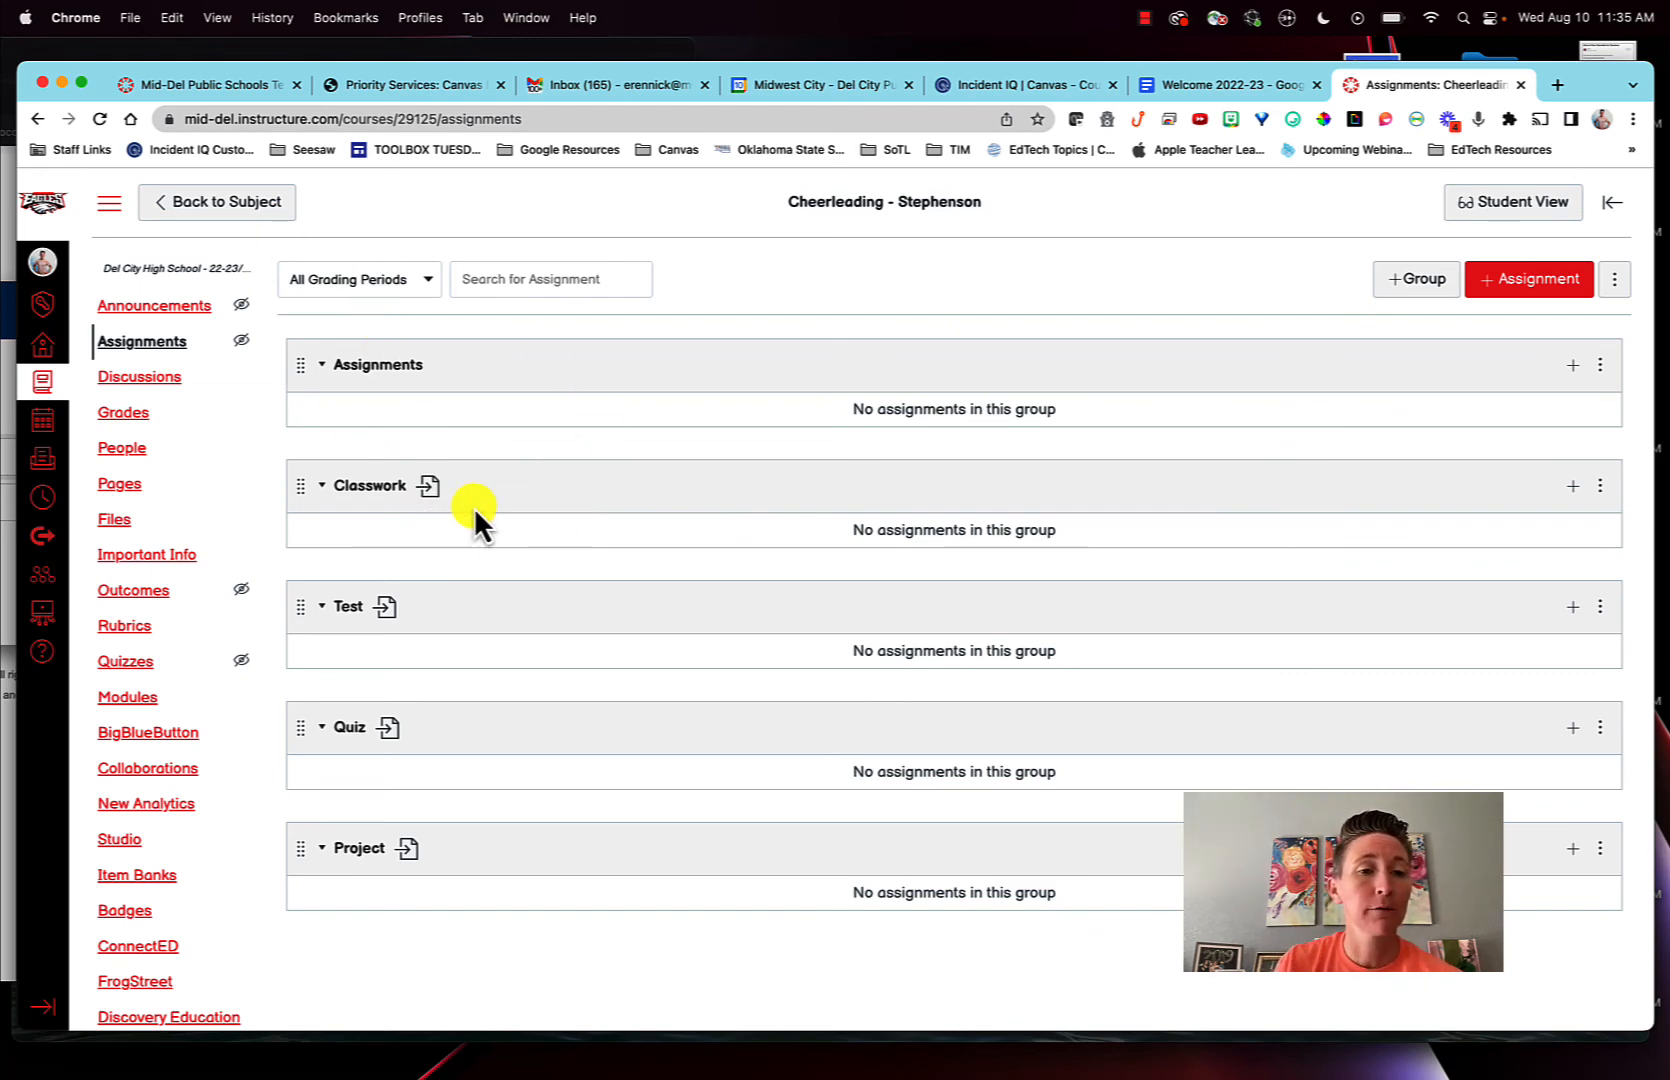
click(97, 121)
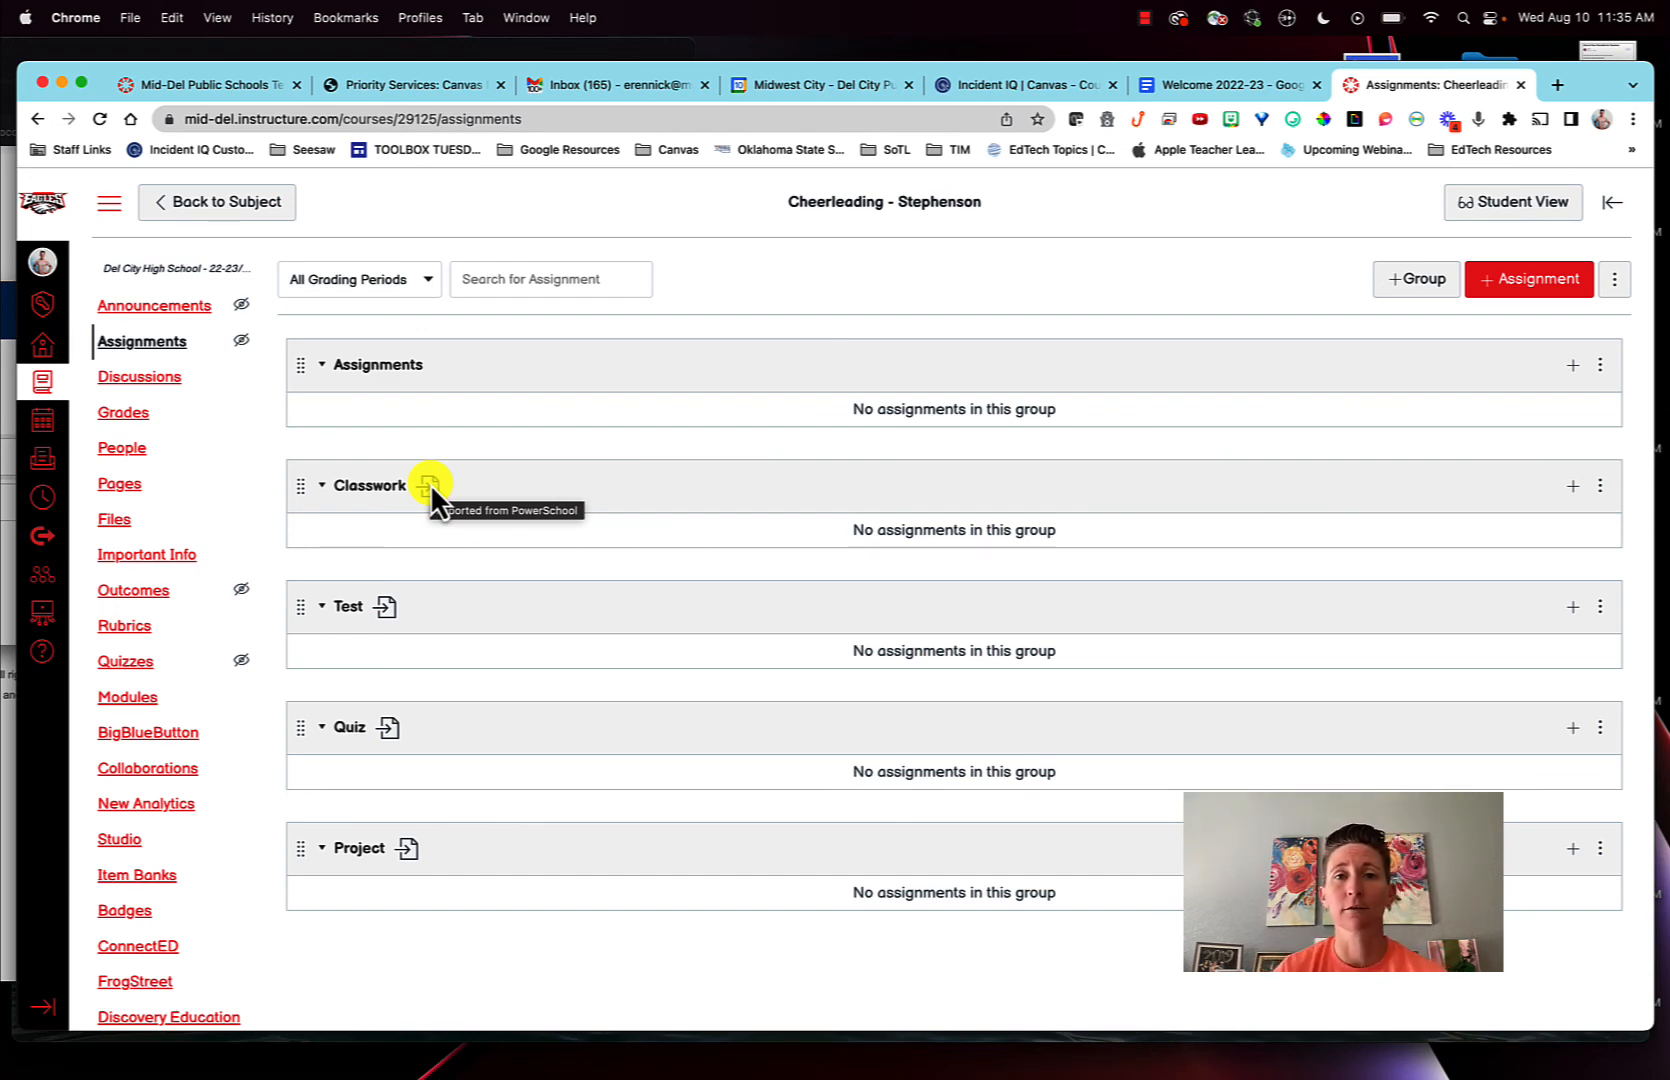
click(1143, 17)
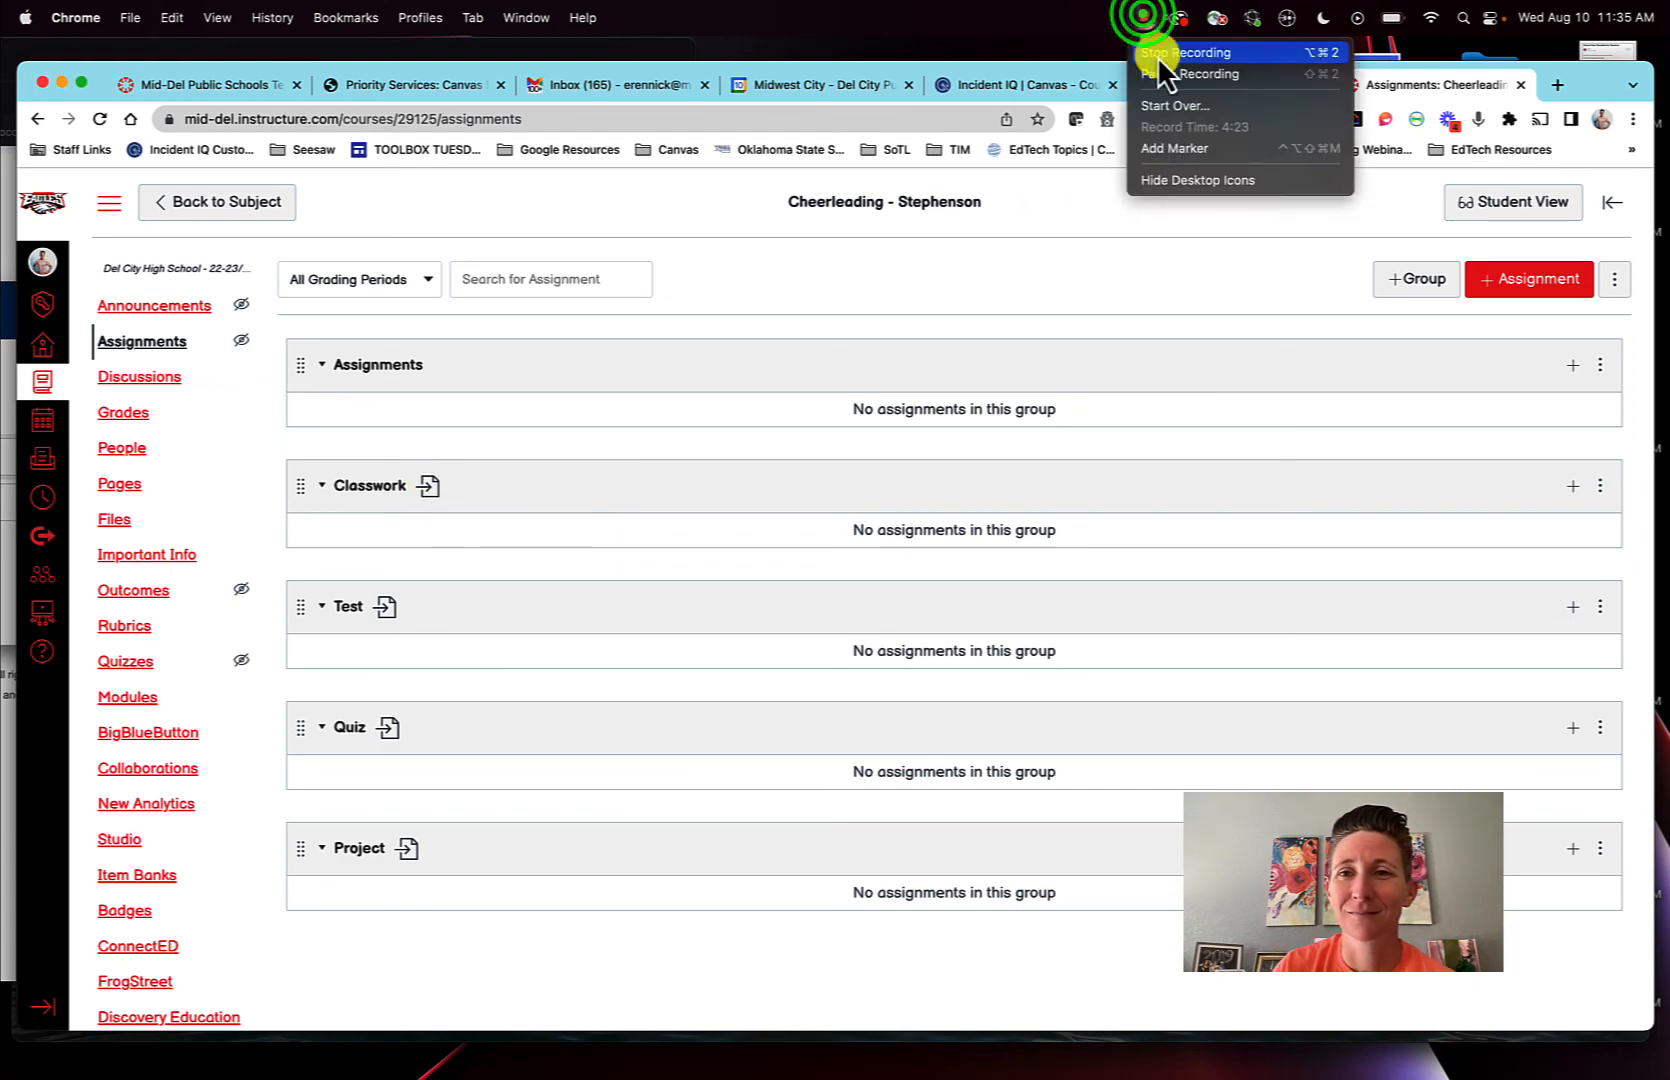